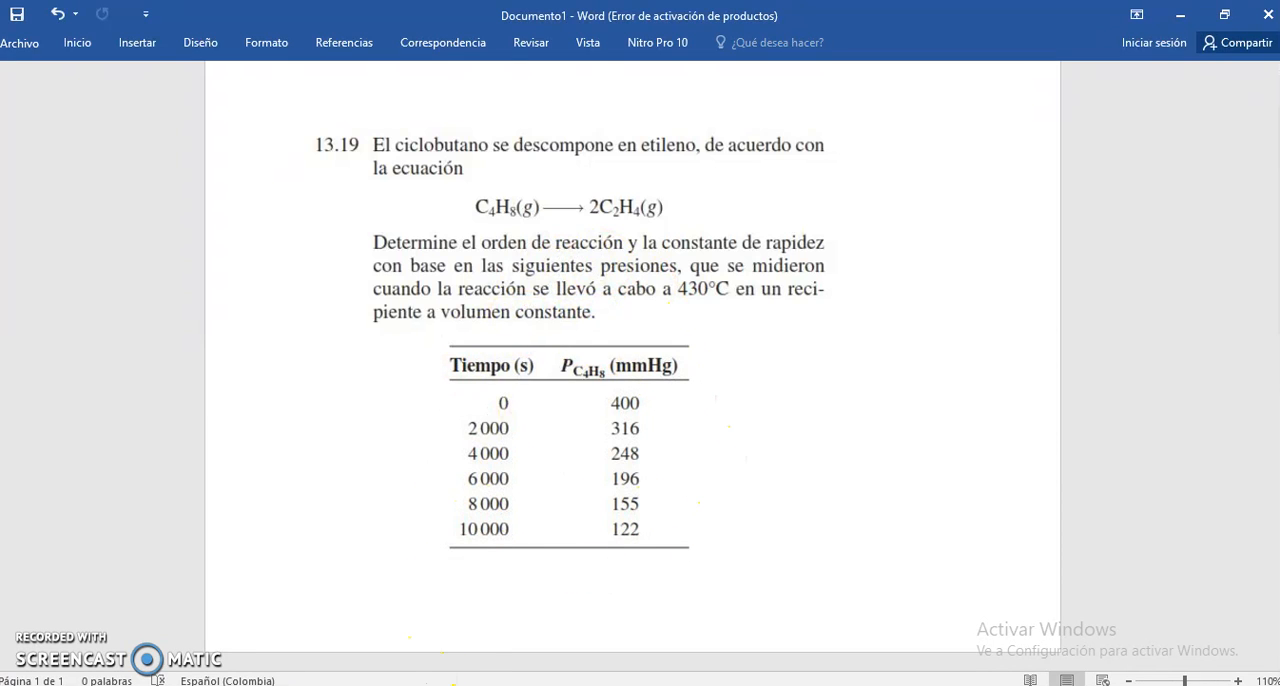
- Switch to the Excel workbook and consult the image of the reaction-order kinetics table before returning to the sheet
mouse_move(378, 684)
click(378, 643)
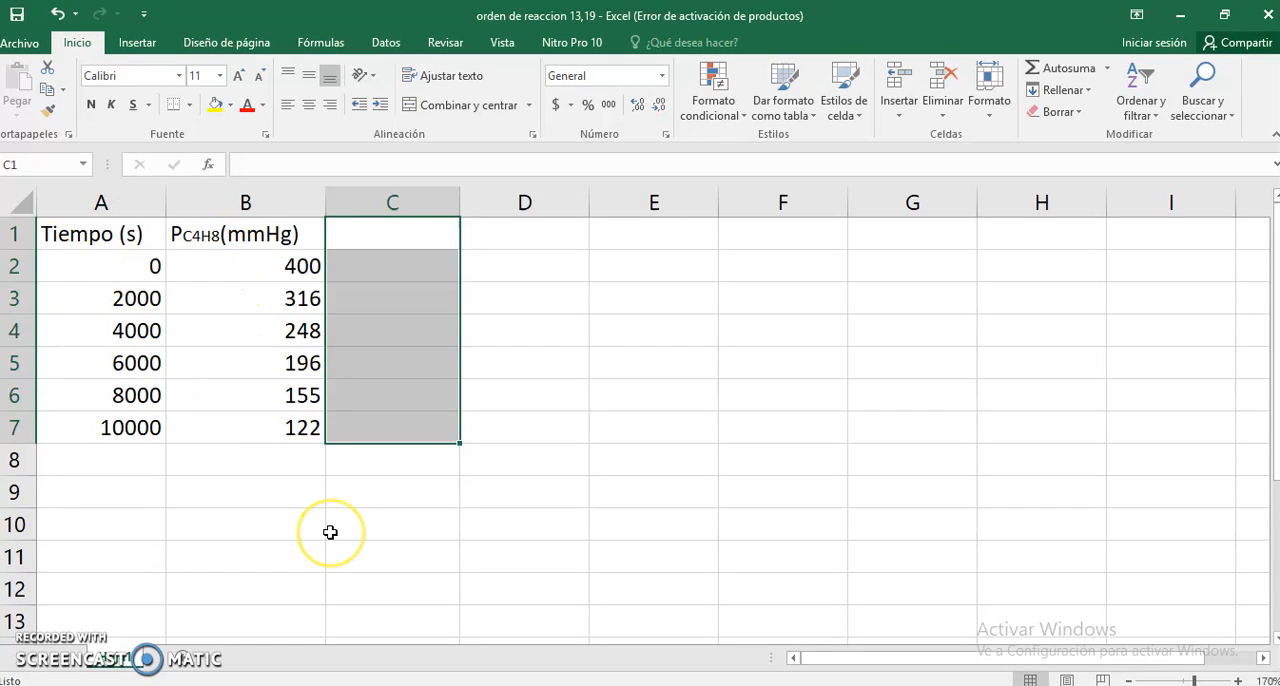
mouse_move(480, 682)
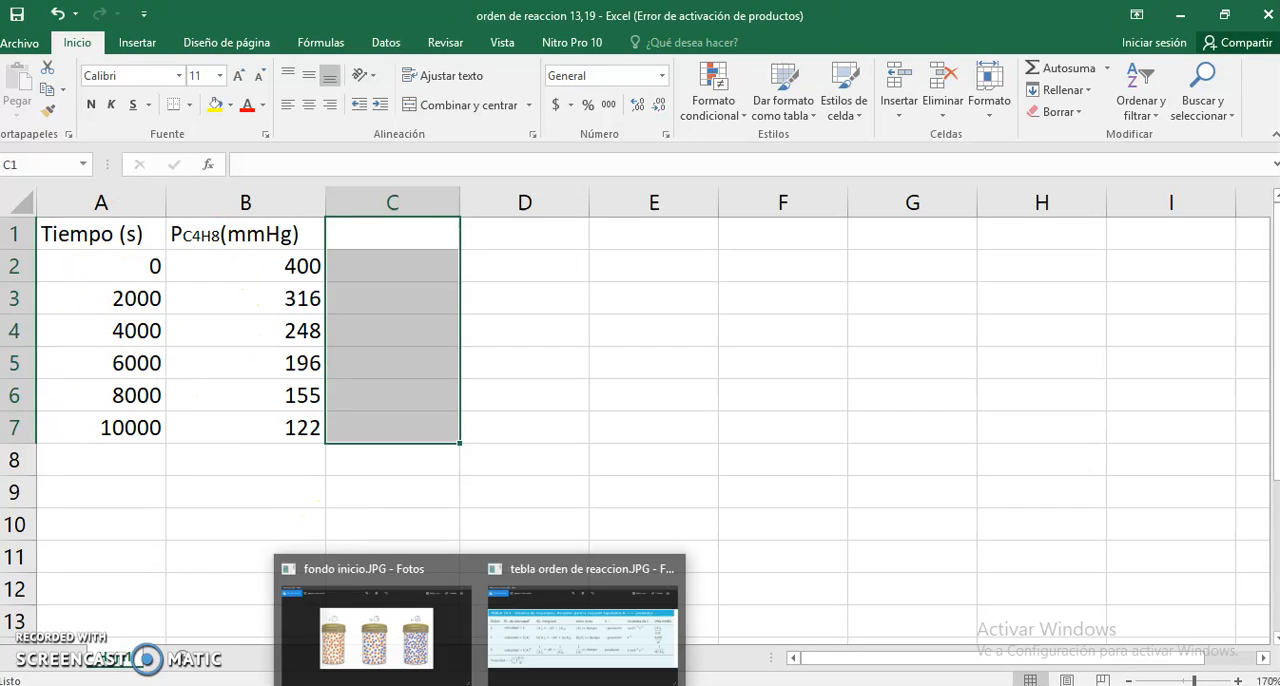
click(537, 651)
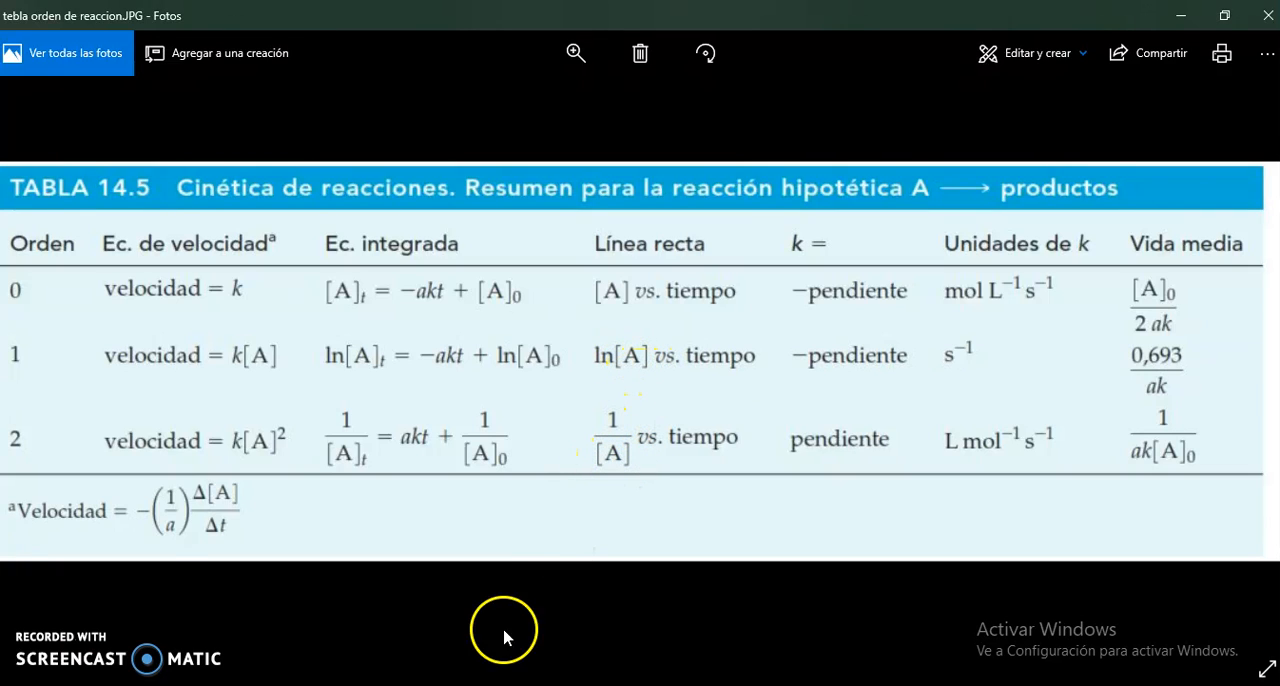
click(440, 685)
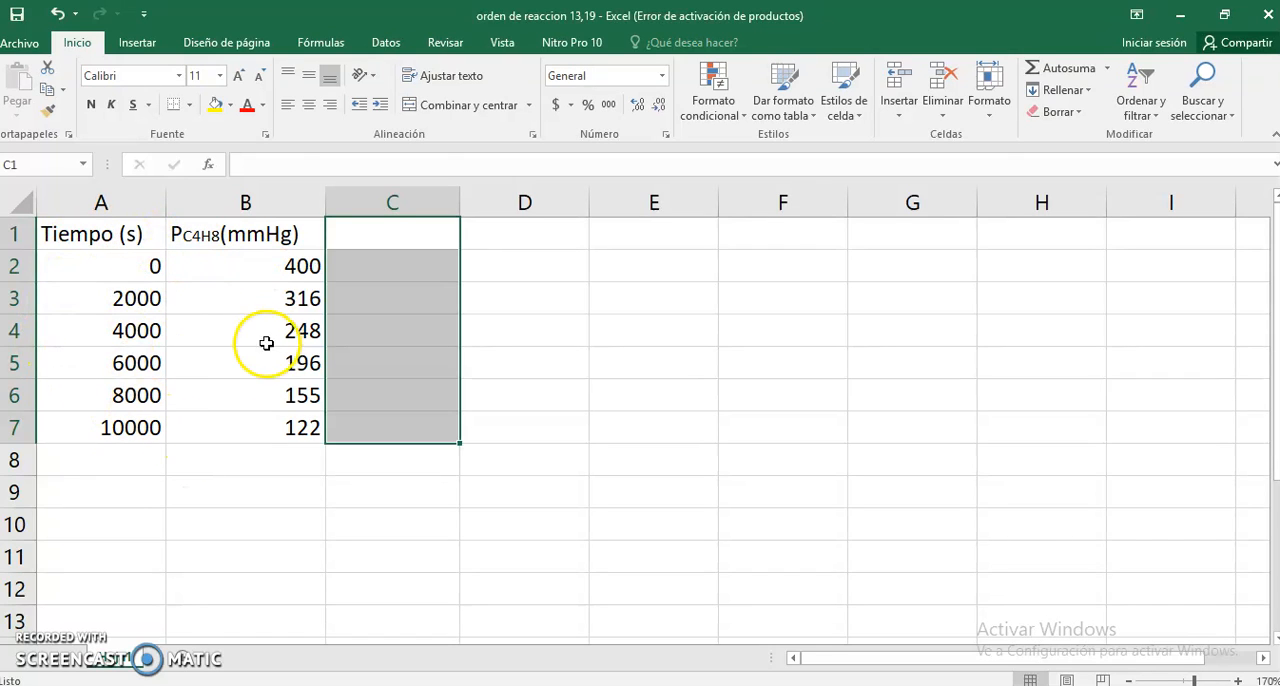
- Title cell C1 "ln c4h8" and enter the natural logarithm formula =LN(B2) in C2
click(363, 232)
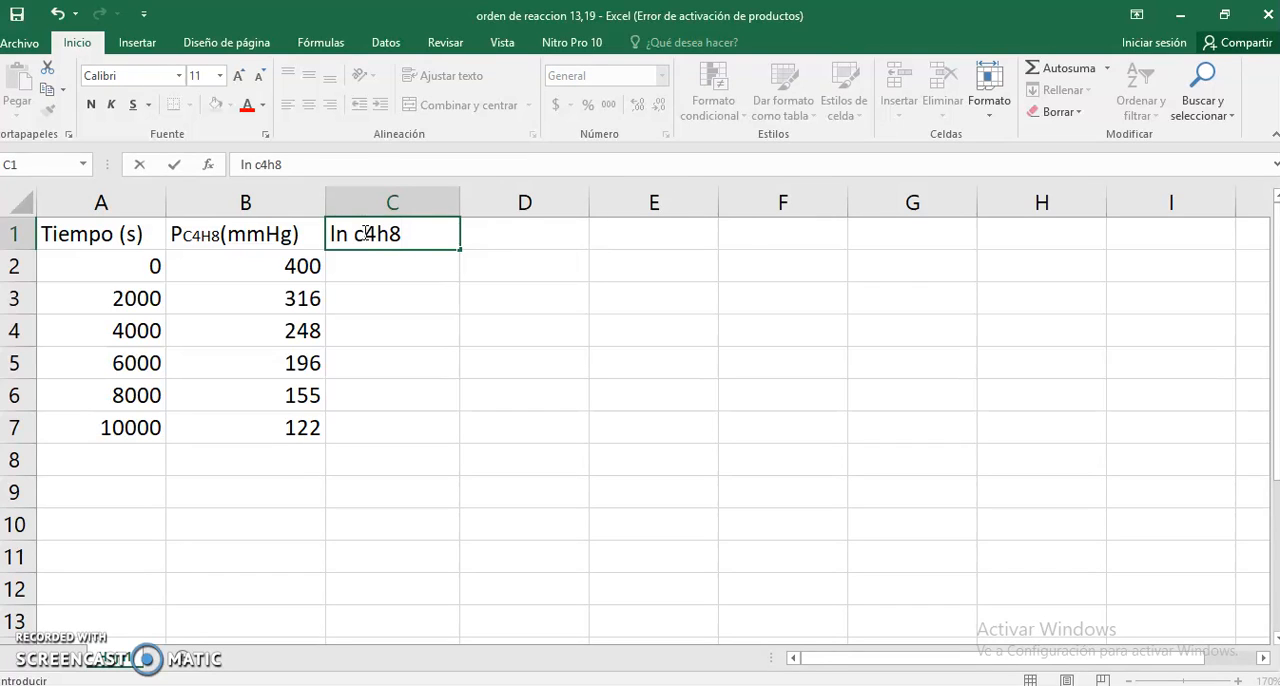
click(375, 275)
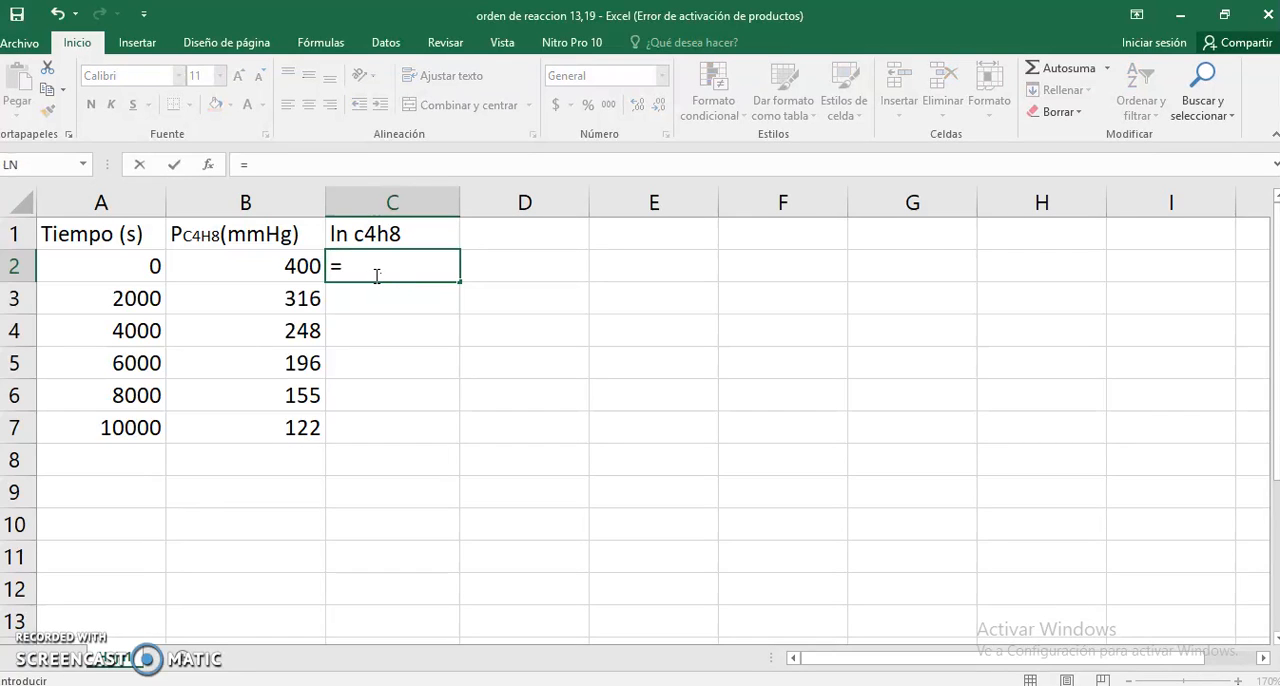
text(=ln)
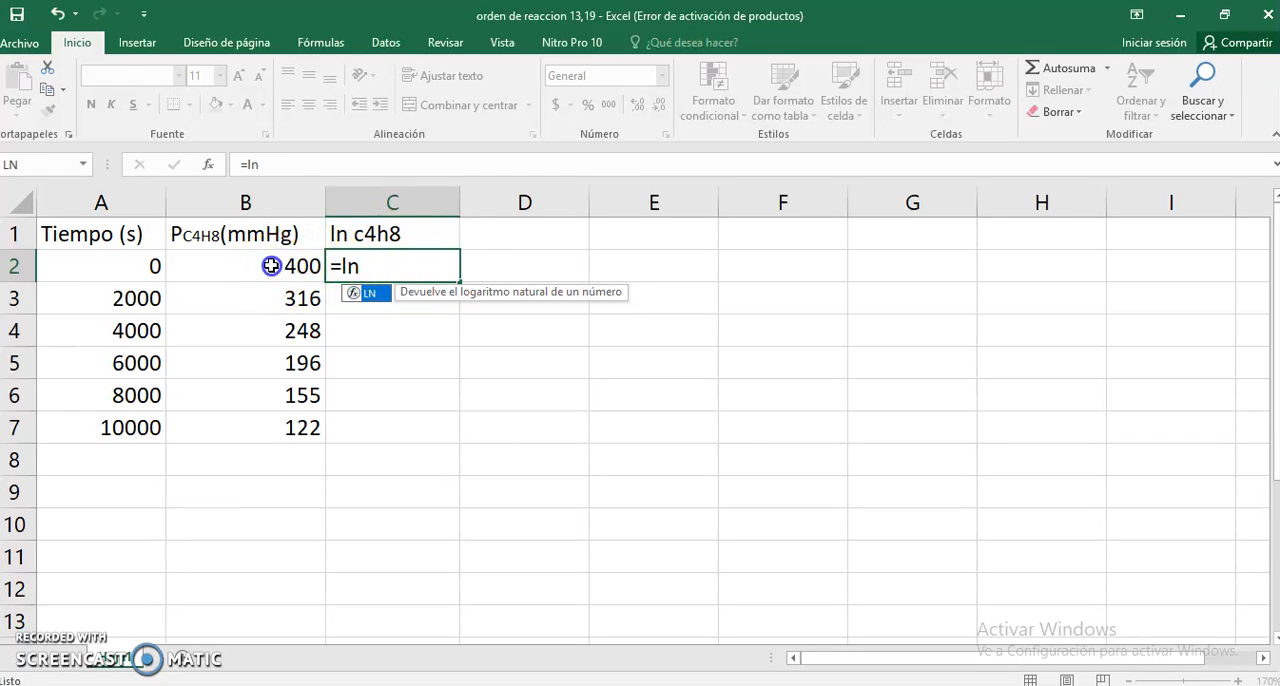
click(271, 266)
click(357, 262)
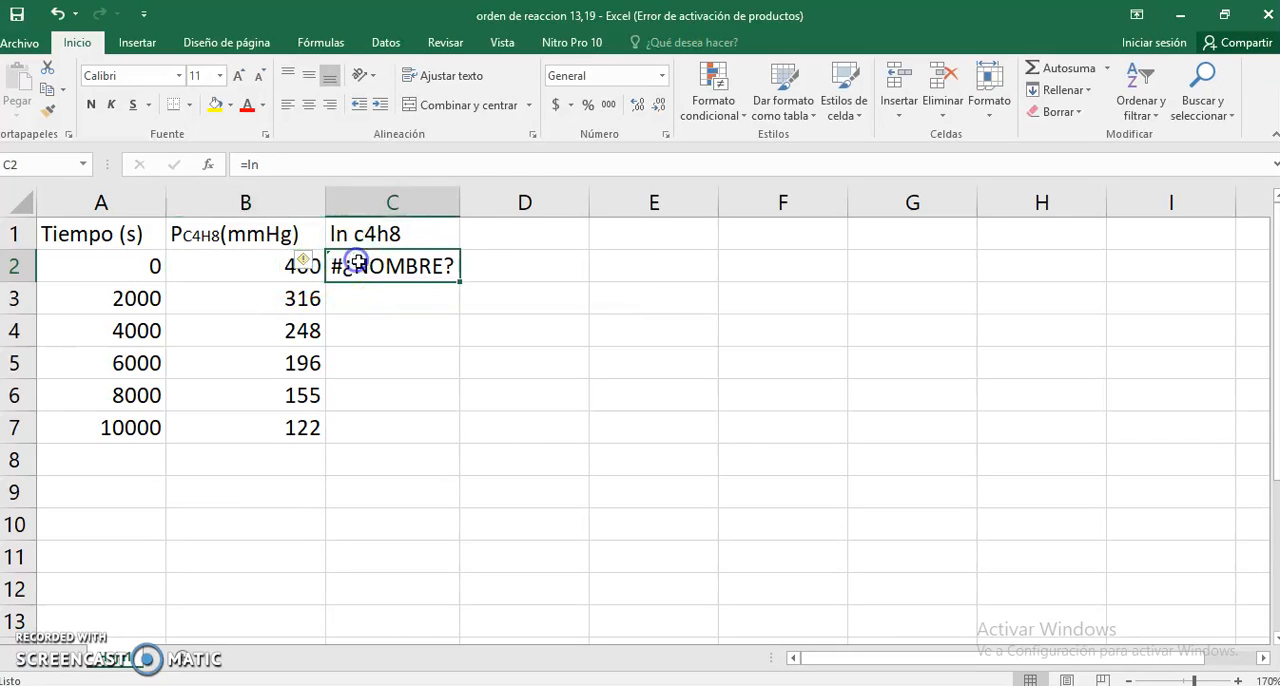
click(287, 164)
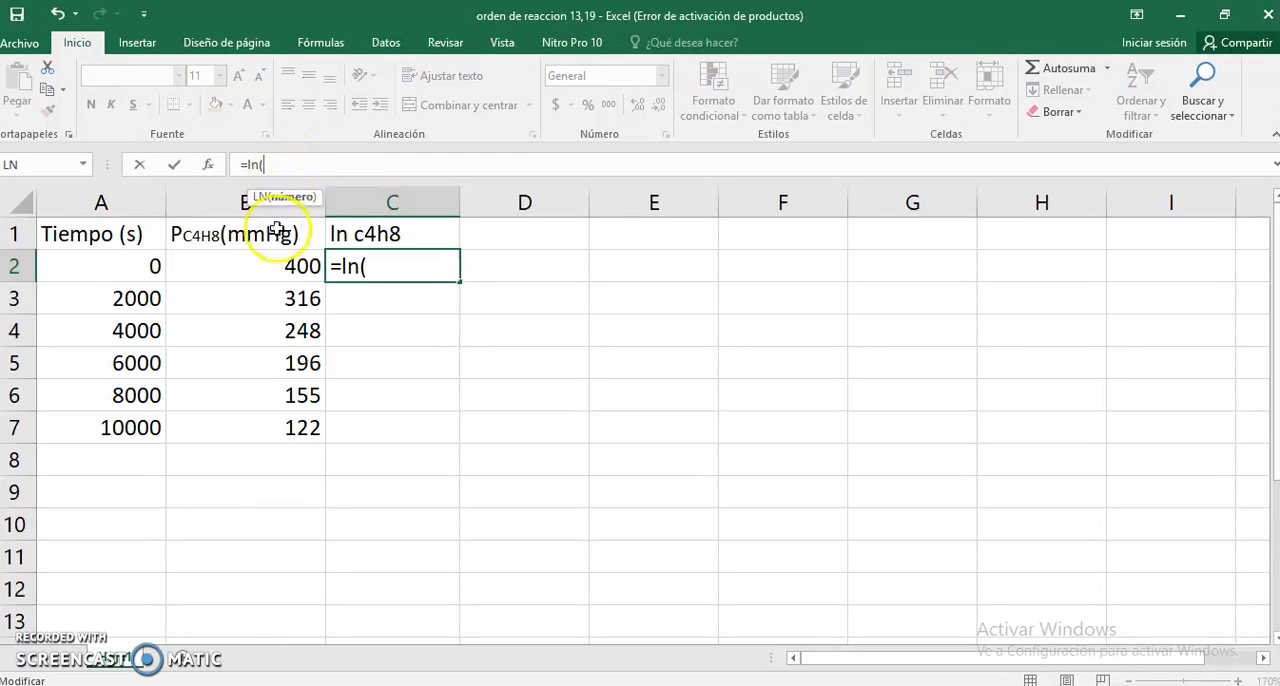
click(279, 271)
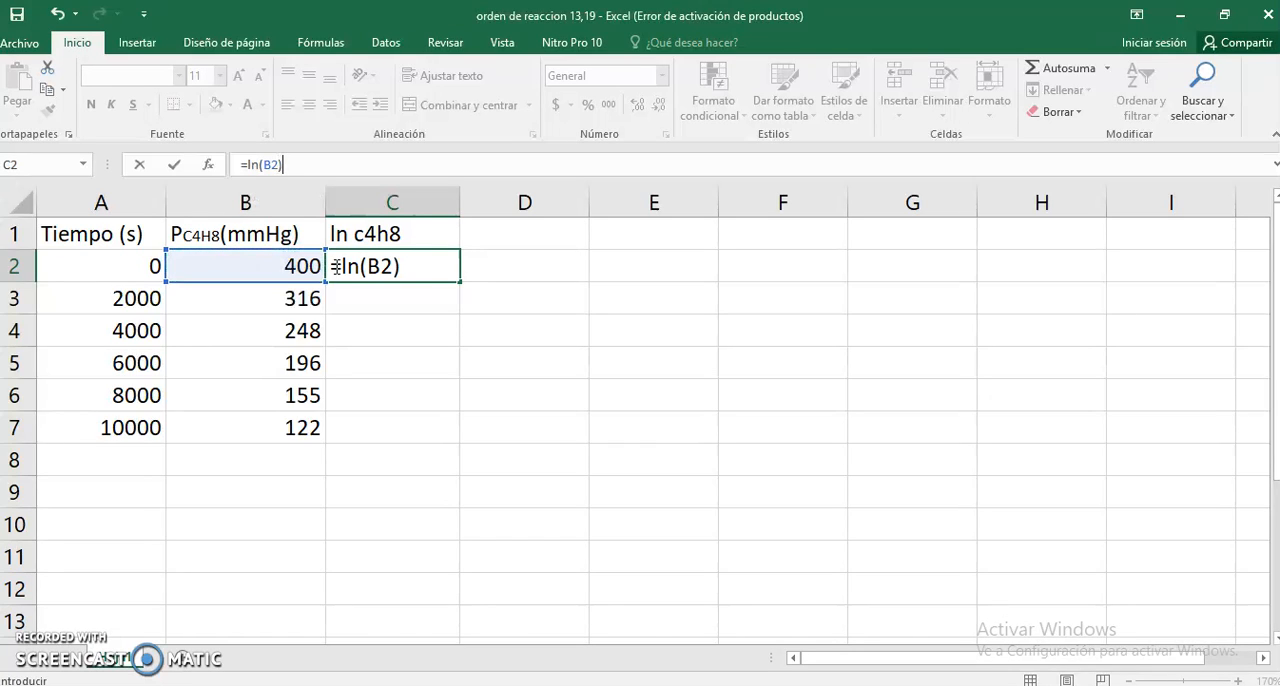
key(Return)
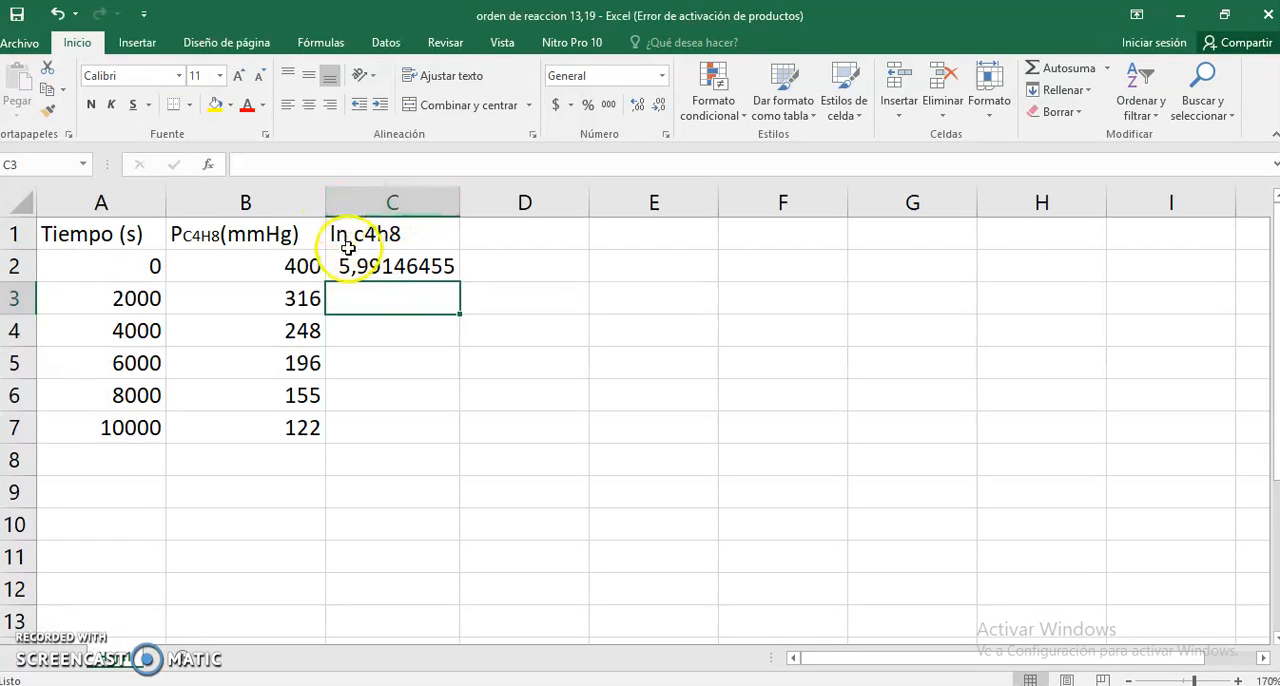
- Fill the logarithm formula from C2 down to C7 and check the formulas copied into the cells
click(396, 268)
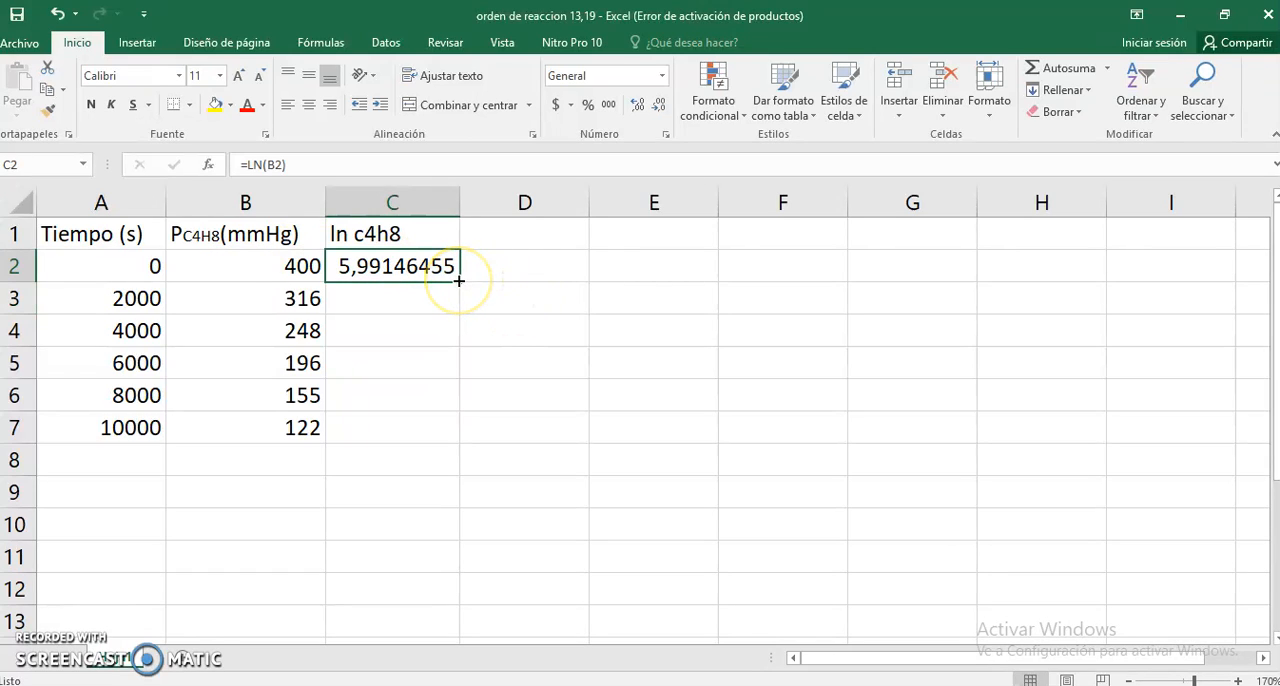
drag(458, 281, 456, 431)
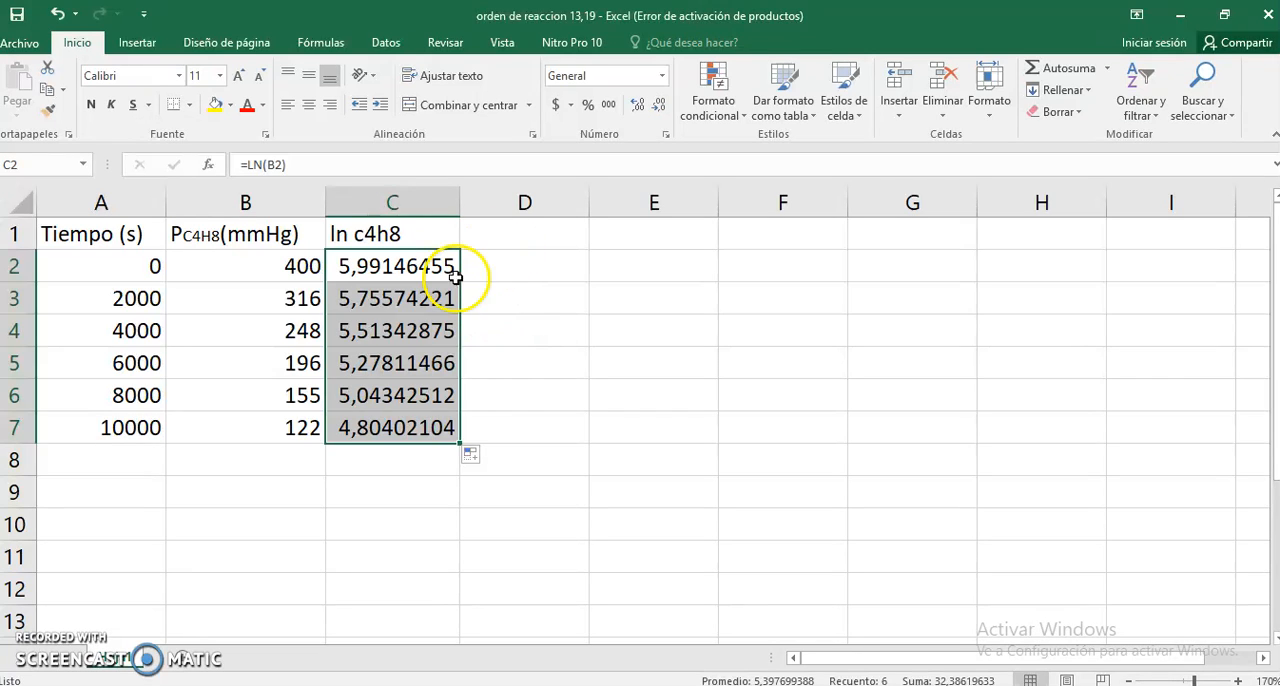
click(401, 293)
click(392, 332)
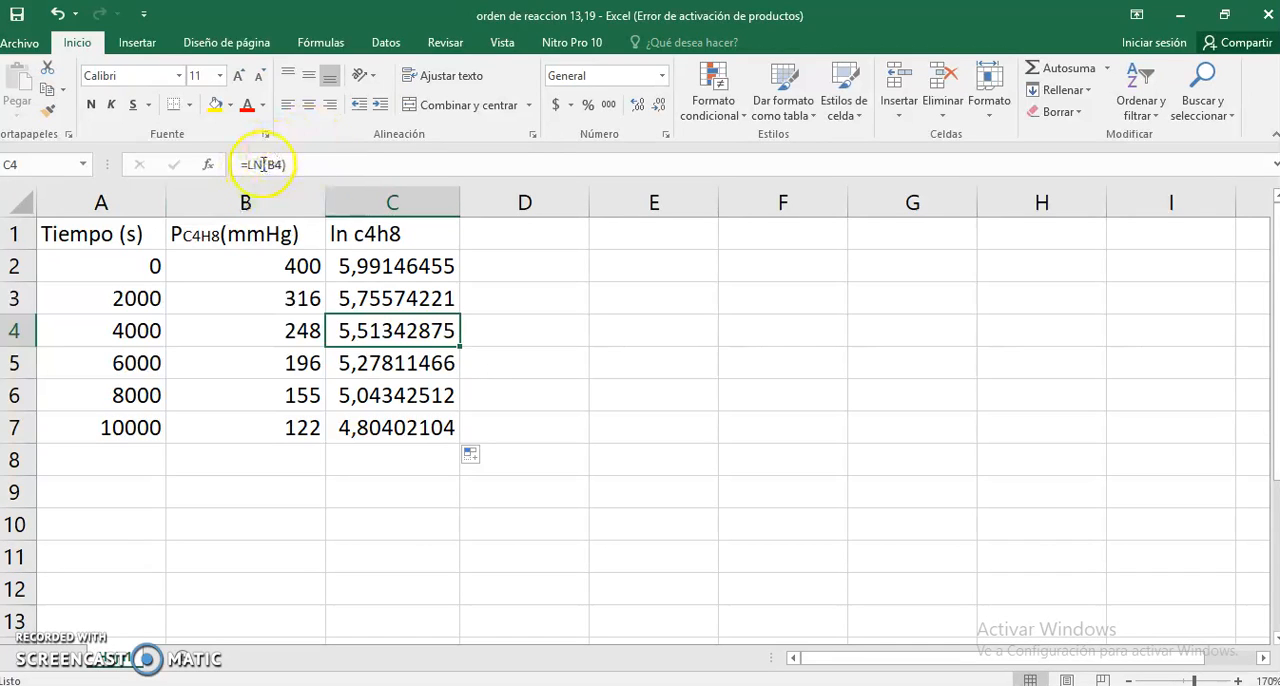
click(378, 360)
click(381, 397)
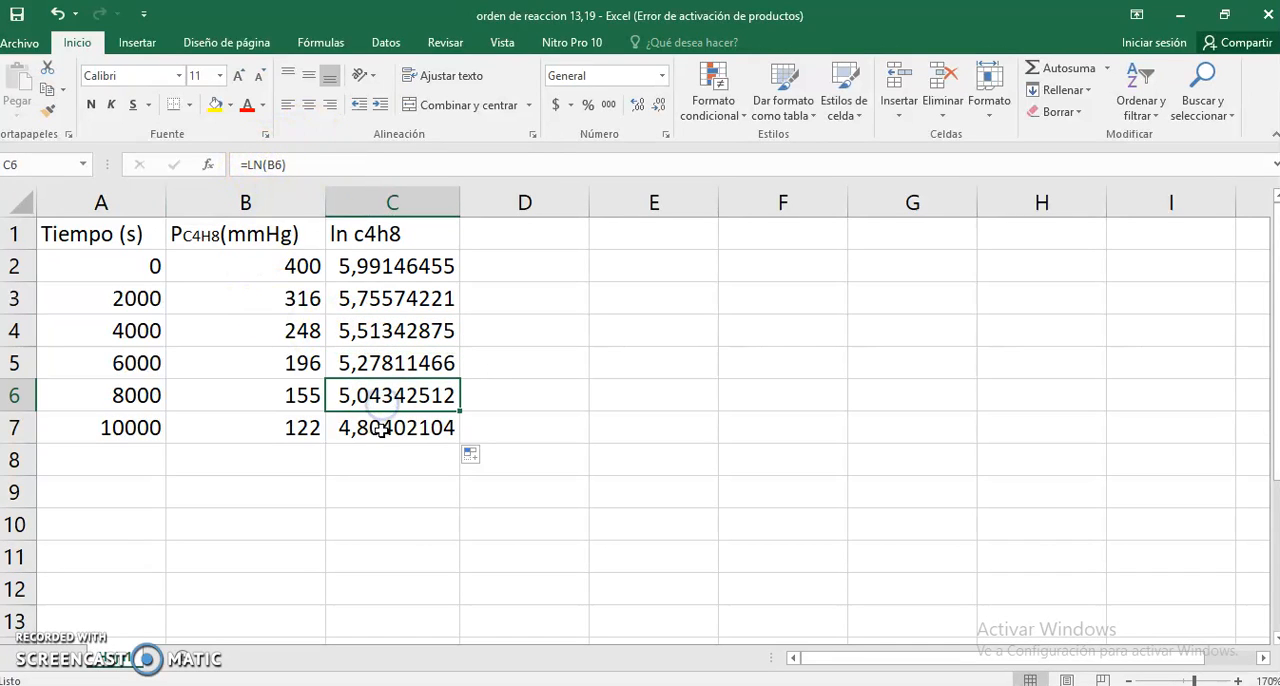
click(383, 430)
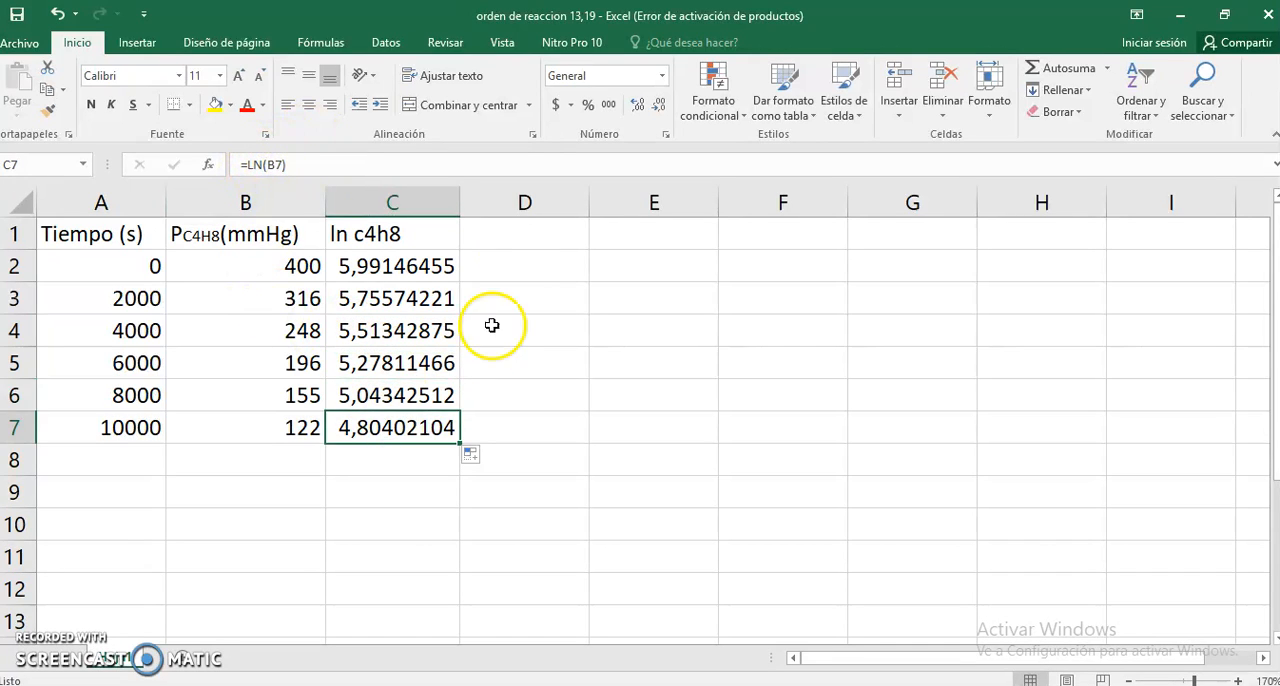
- Title cell D1 "1/pC4H8" and enter the reciprocal pressure formula =1/B2 in D2
click(511, 227)
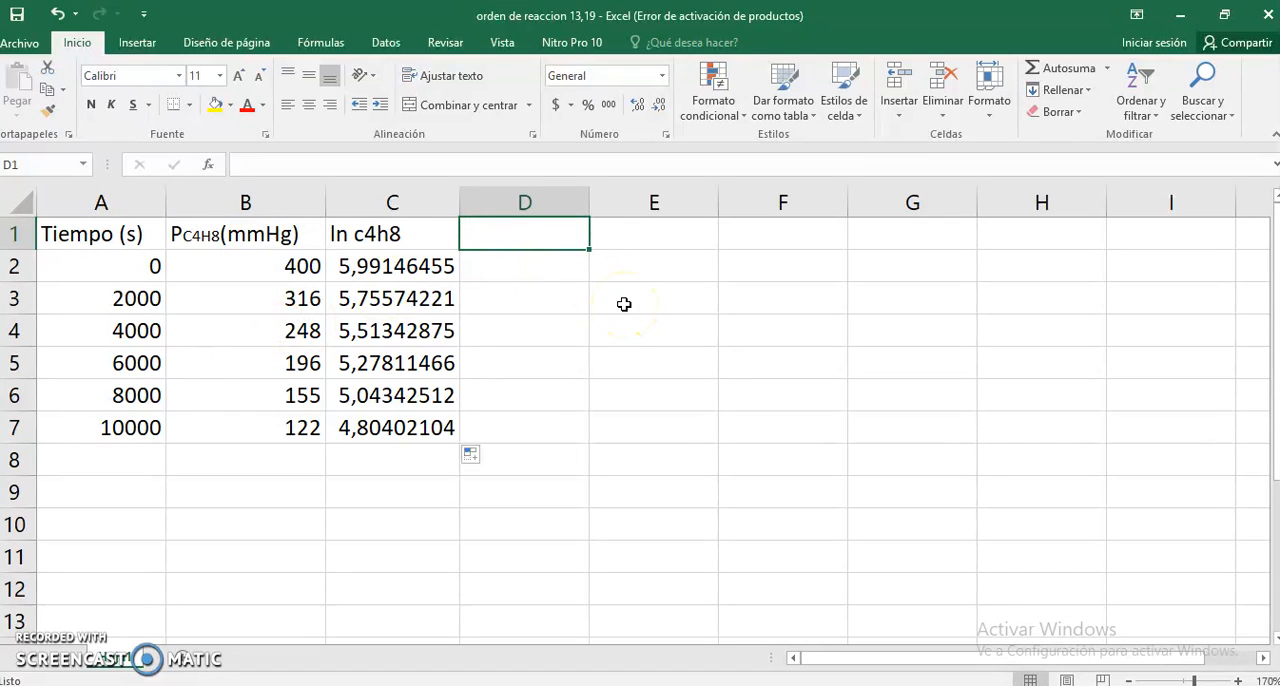
text(1/pC4H8)
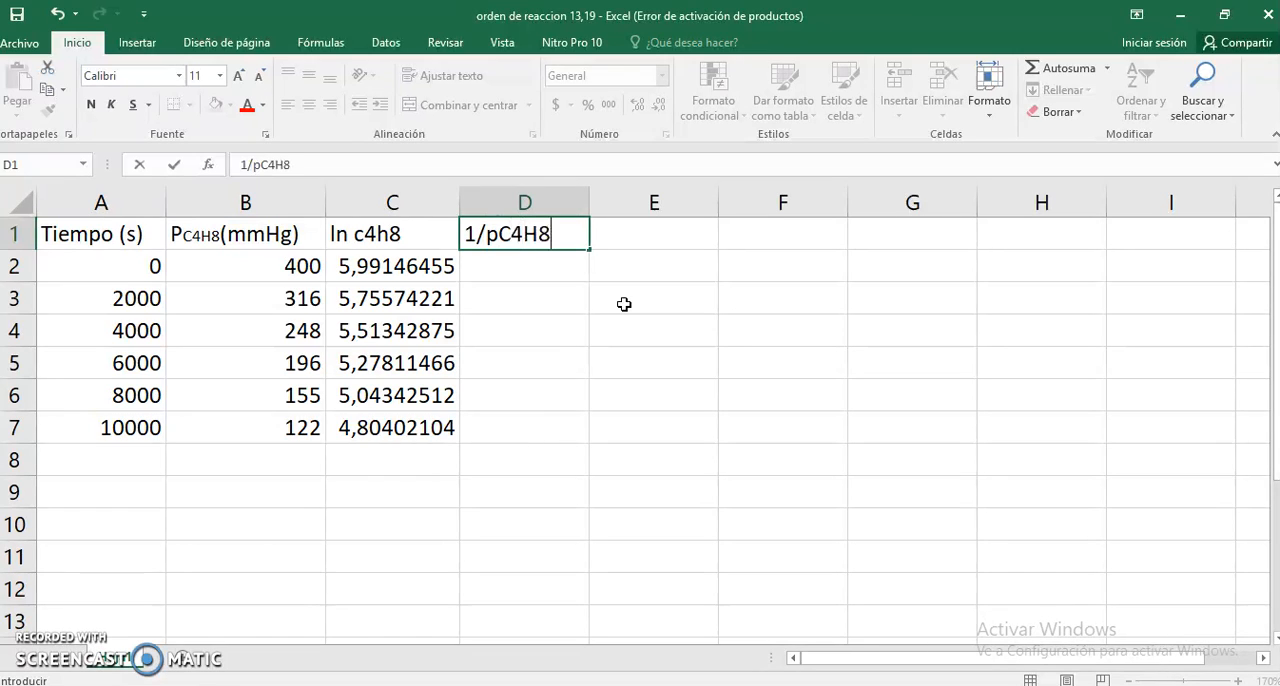
click(533, 265)
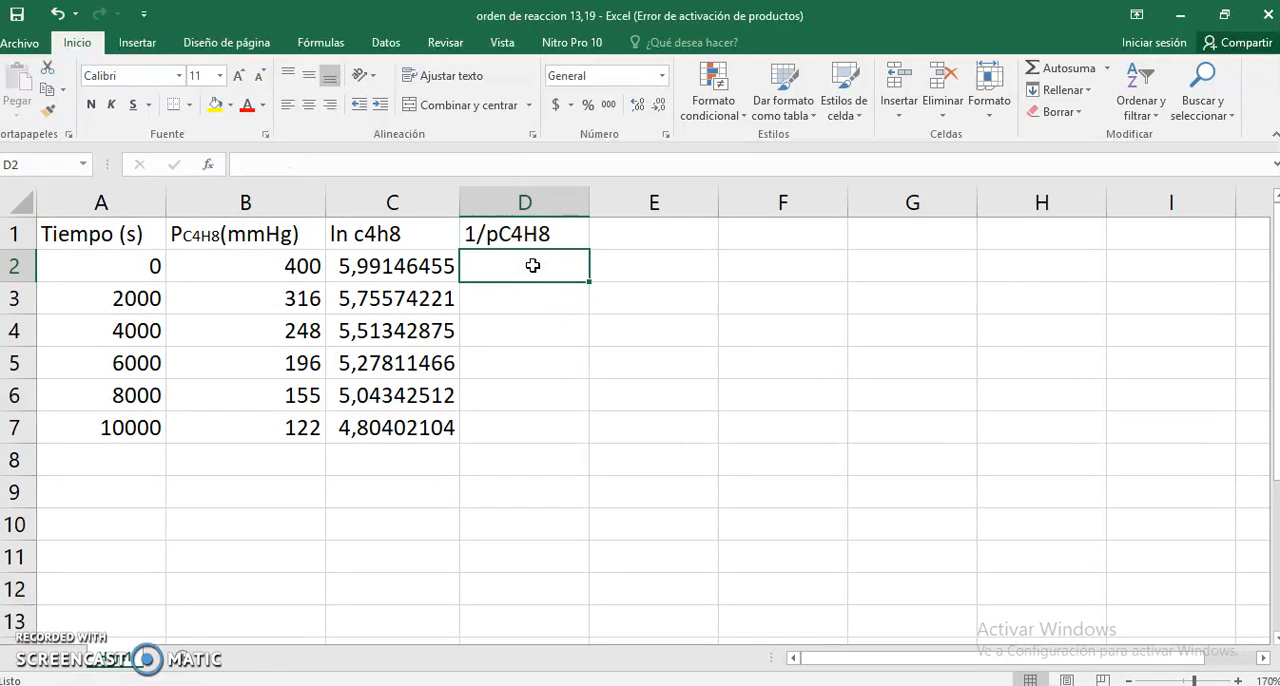
text(=1/)
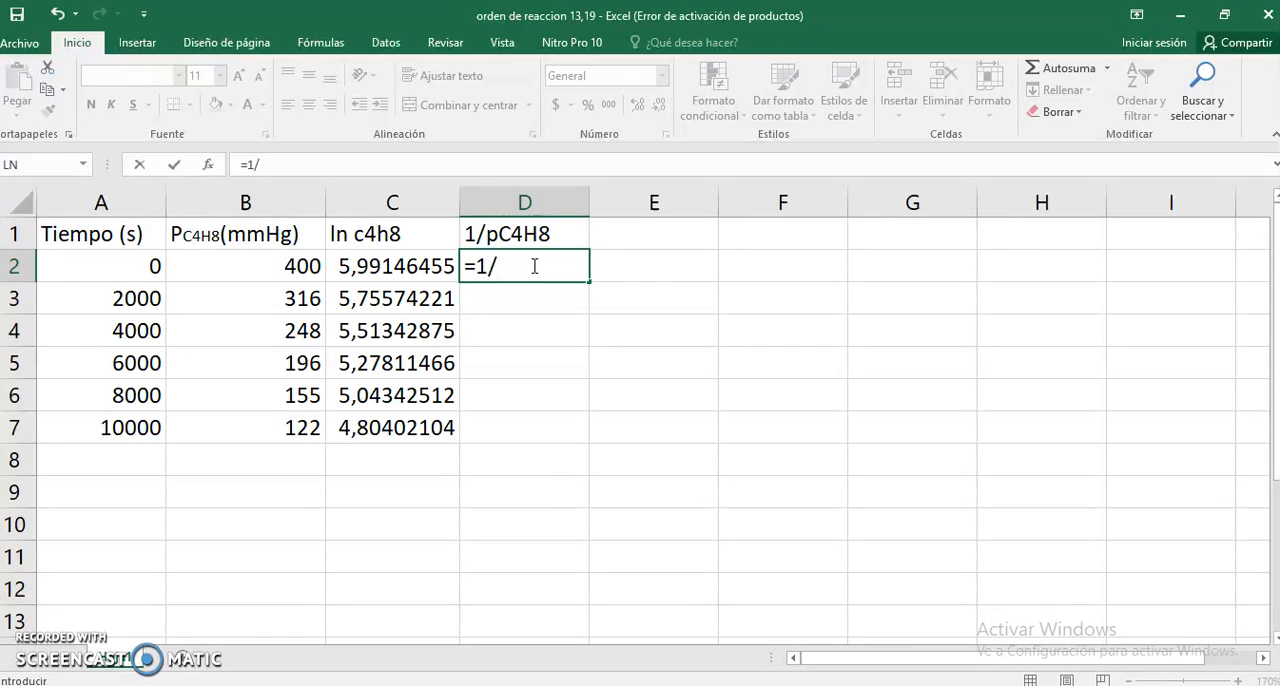
click(297, 266)
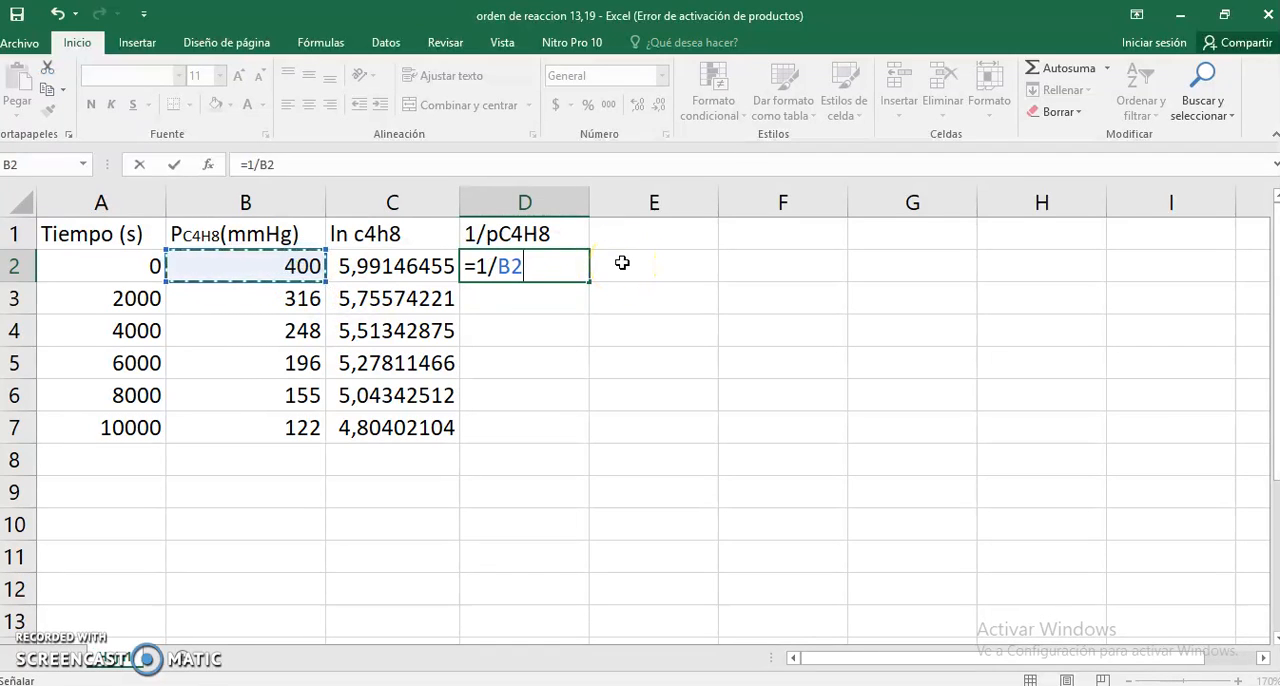
key(Return)
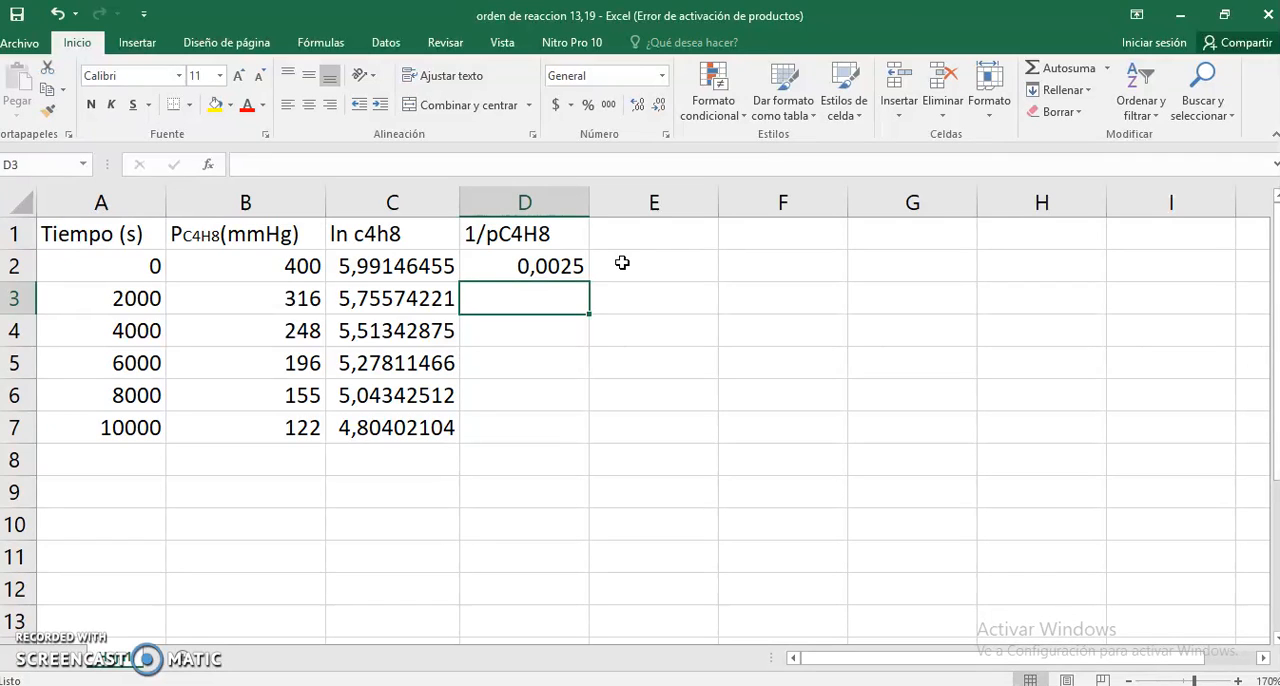
- Fill the reciprocal formula from D2 down to D7
click(541, 262)
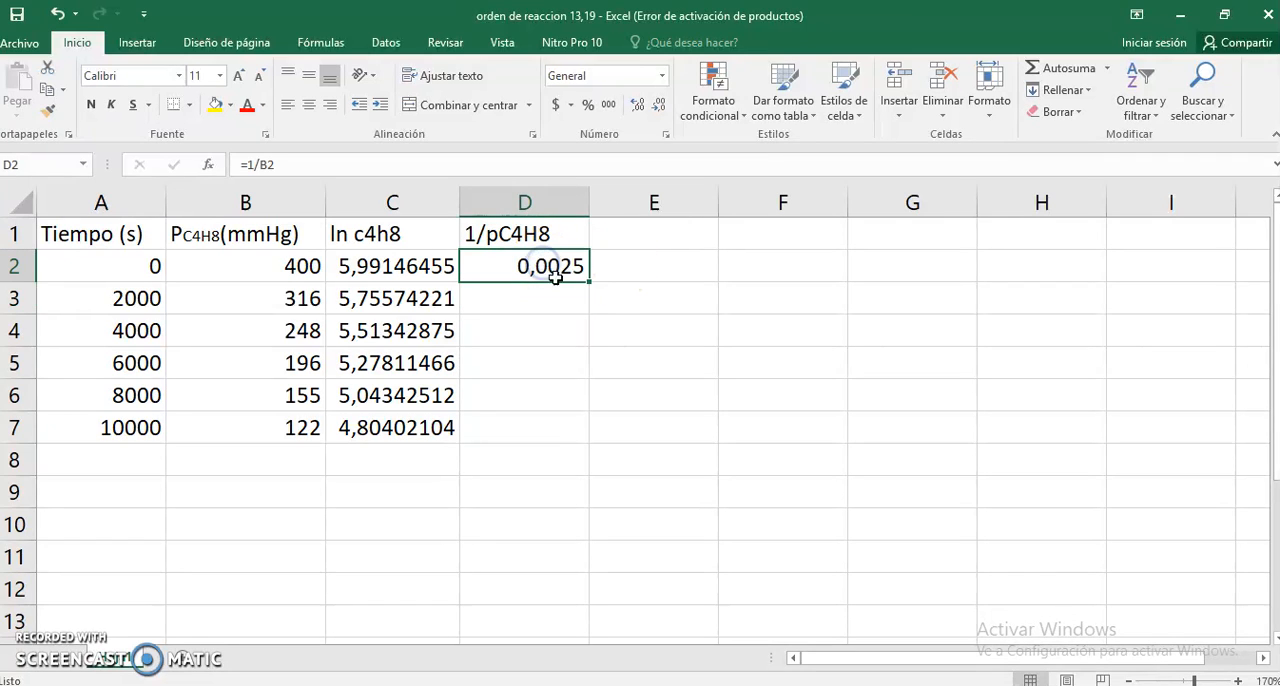
drag(589, 280, 580, 432)
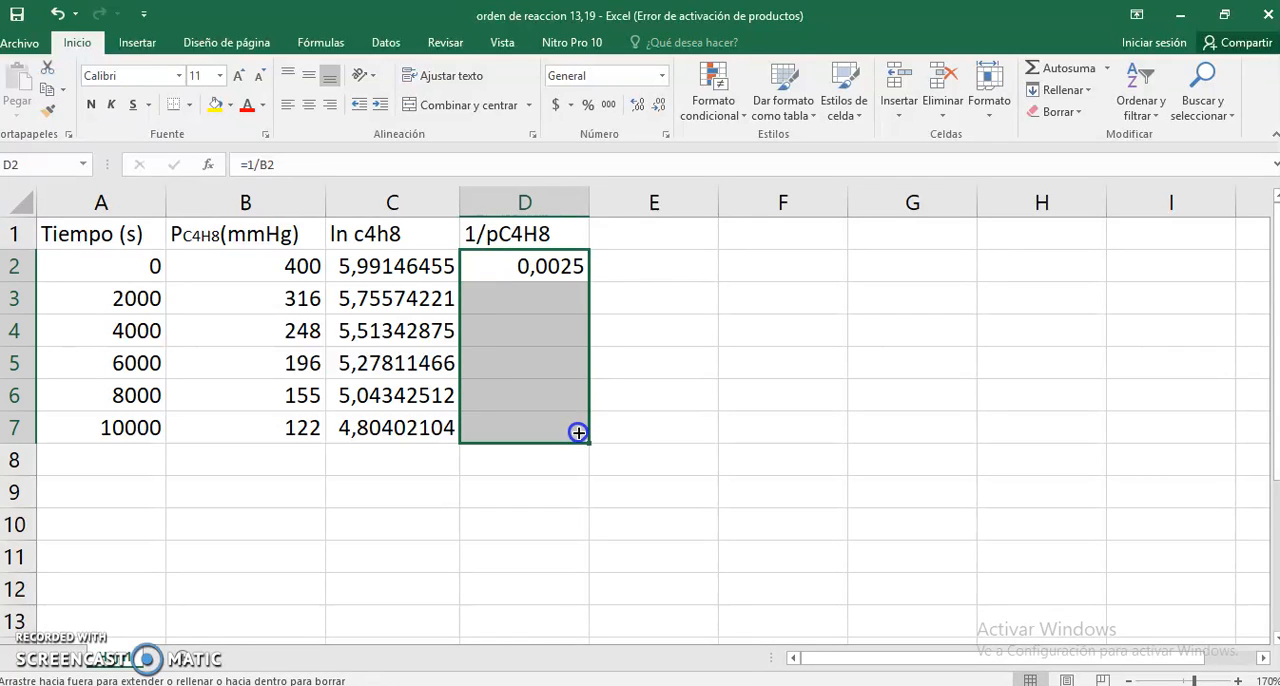
scroll(722, 347, down, 2)
scroll(722, 347, up, 2)
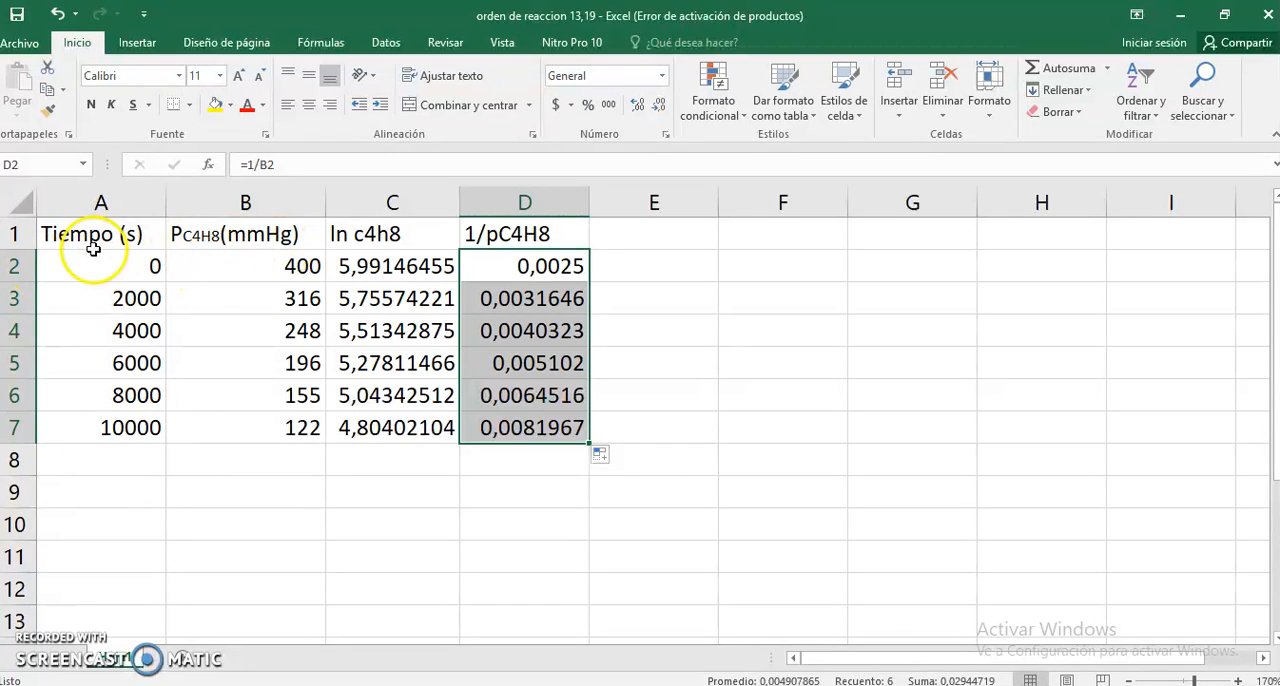
- Insert a markers-only scatter chart of pressure against time from the data in A2:B7
drag(51, 262, 258, 428)
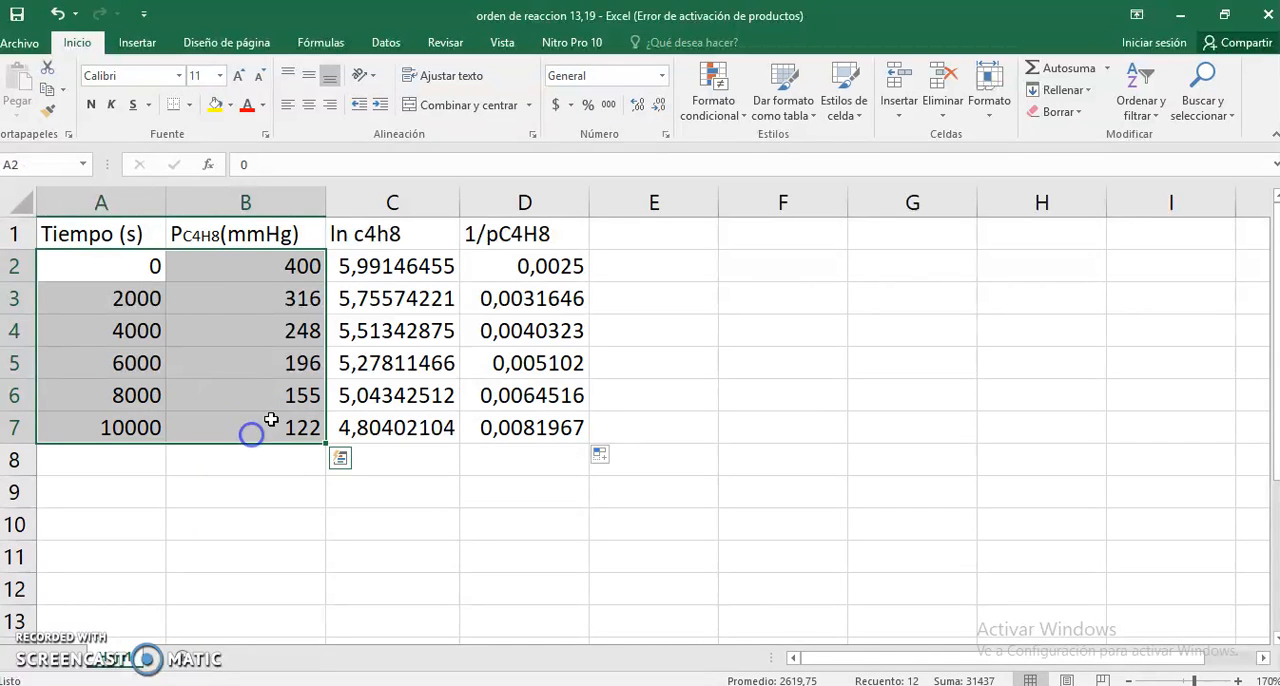
click(138, 46)
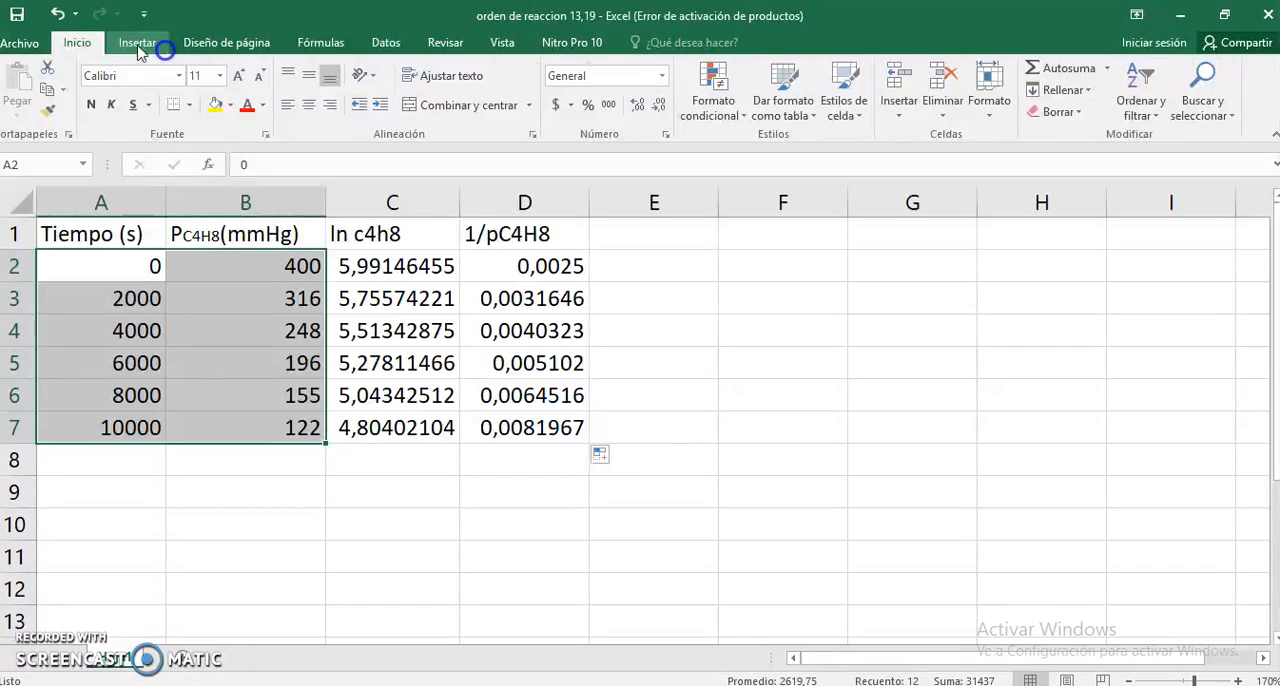
click(138, 46)
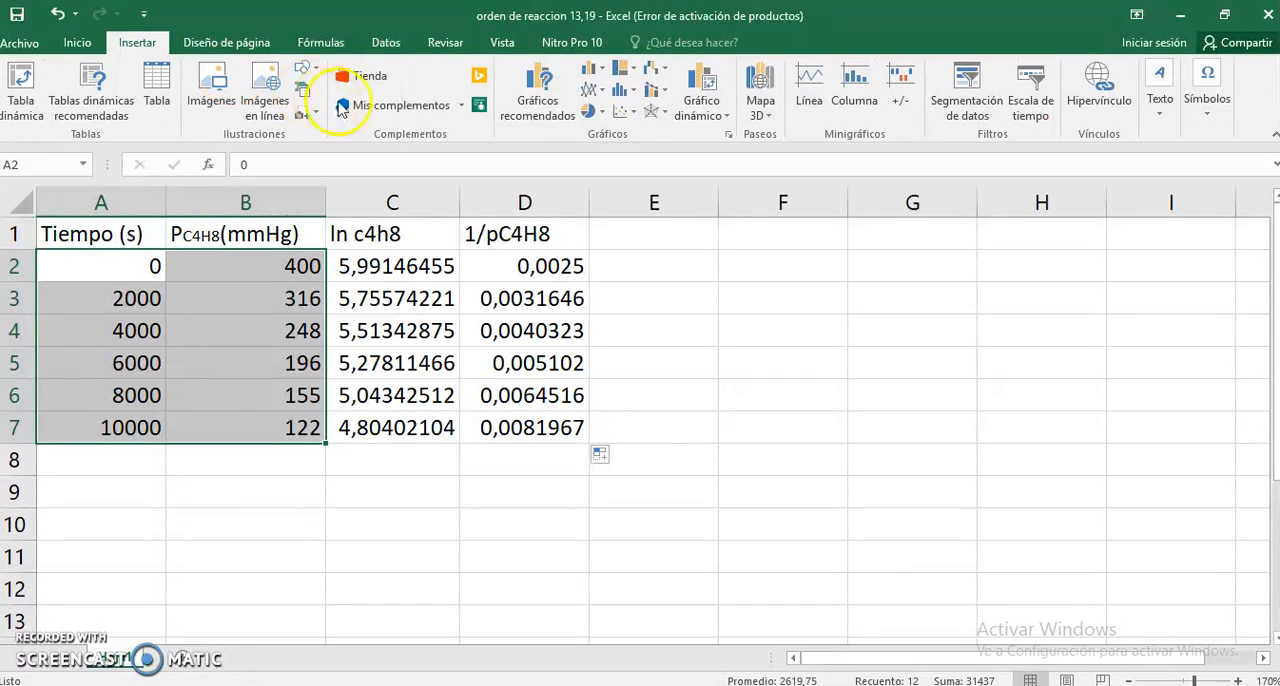
click(628, 111)
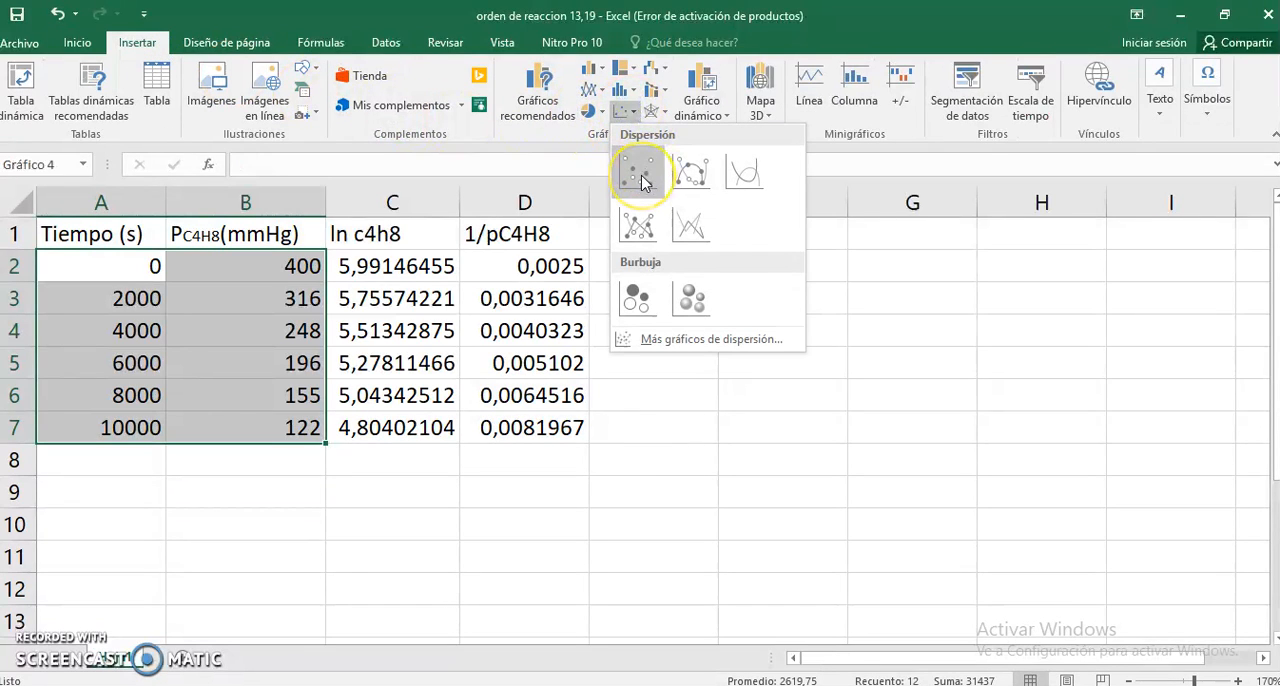
click(640, 177)
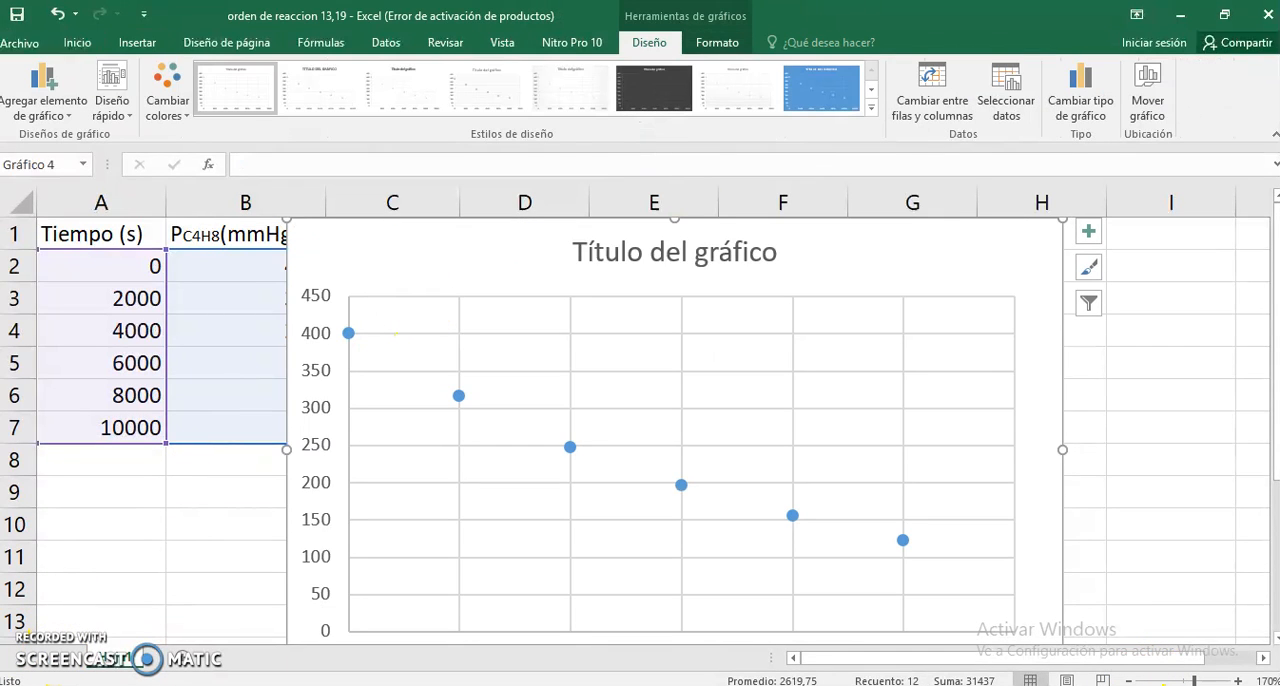
- Move the scatter chart off the data columns to the area beneath the table, starting around row 7
click(1130, 681)
click(1130, 681)
click(1130, 681)
click(1130, 681)
click(1130, 681)
click(1130, 681)
click(1130, 681)
click(1130, 681)
click(1130, 681)
click(1130, 681)
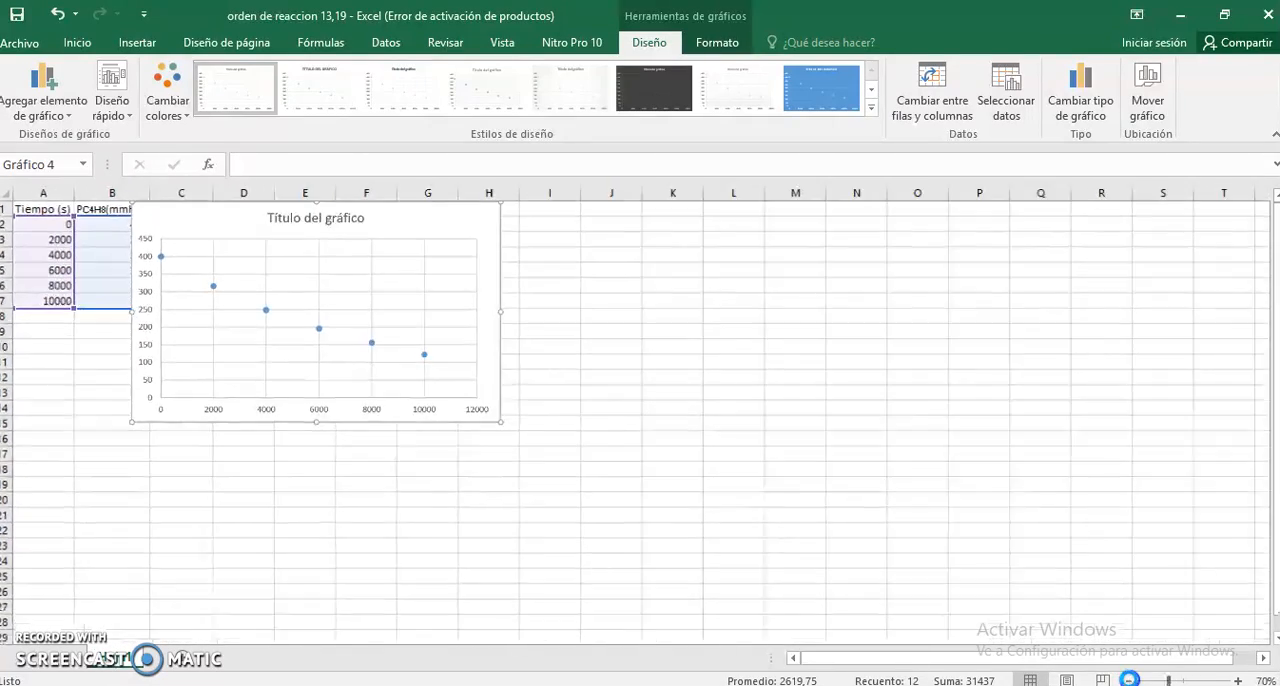
click(1130, 681)
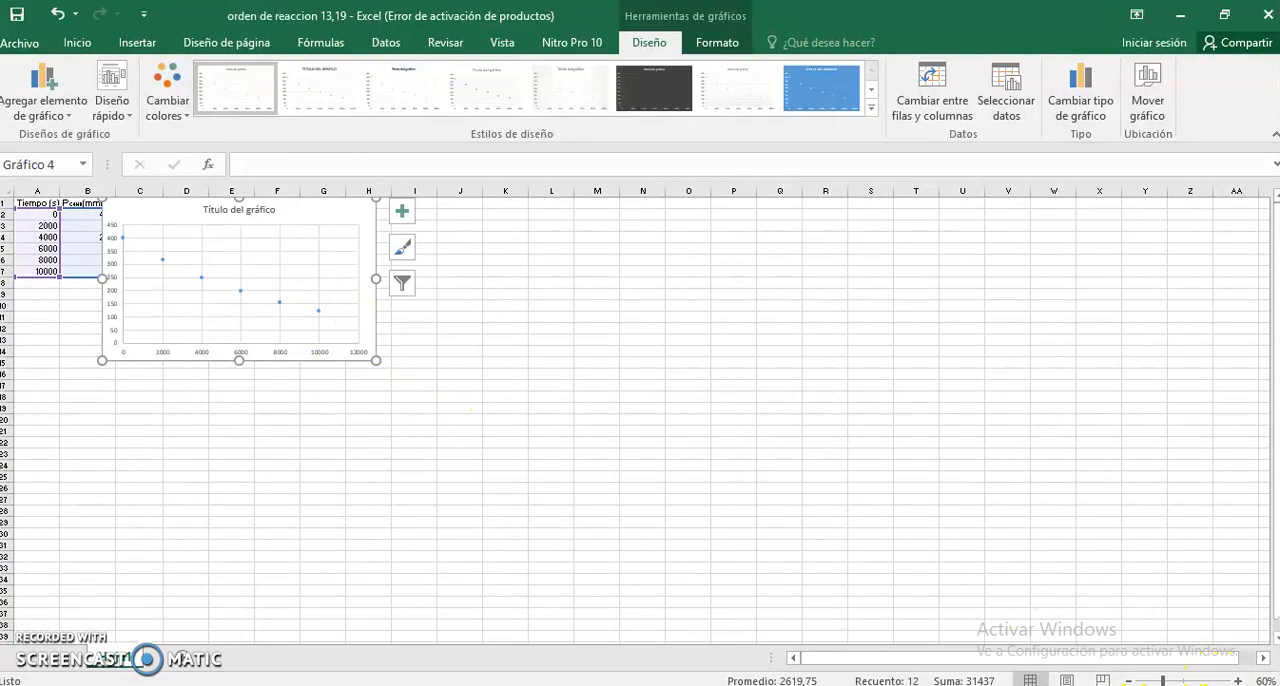
click(1239, 681)
click(1239, 681)
click(1239, 681)
click(1239, 681)
click(1239, 681)
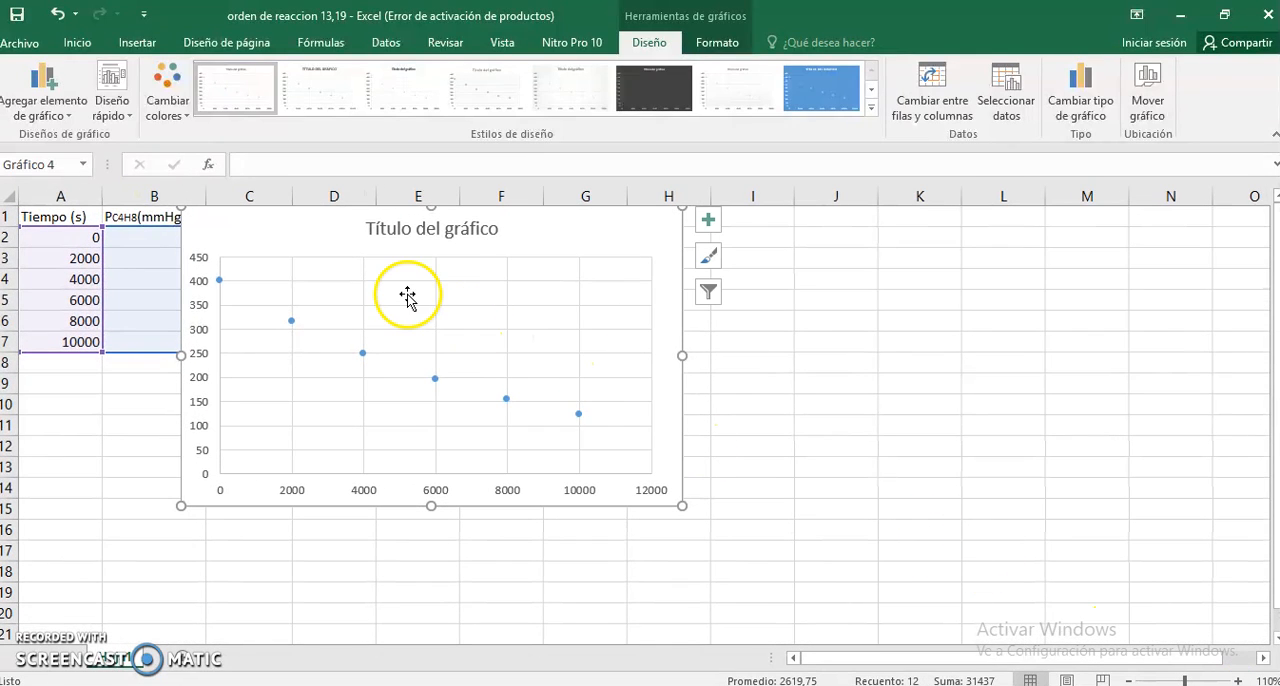
click(395, 338)
drag(234, 506, 227, 513)
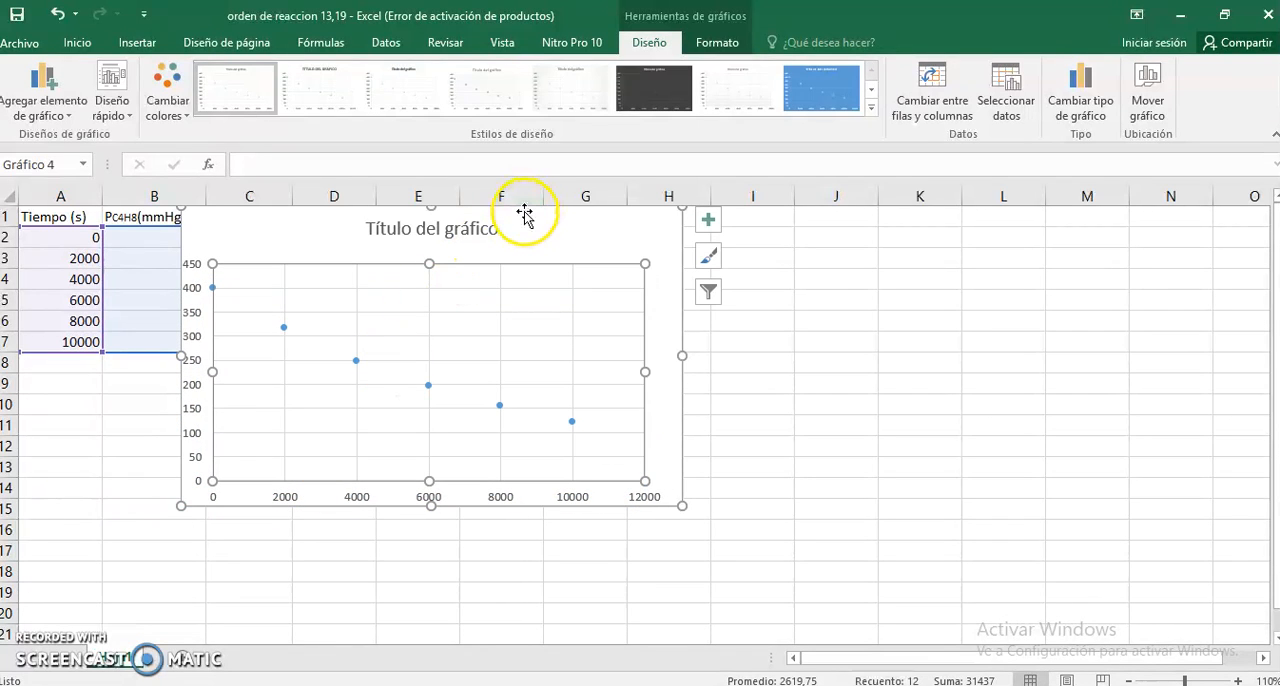
drag(524, 214, 394, 346)
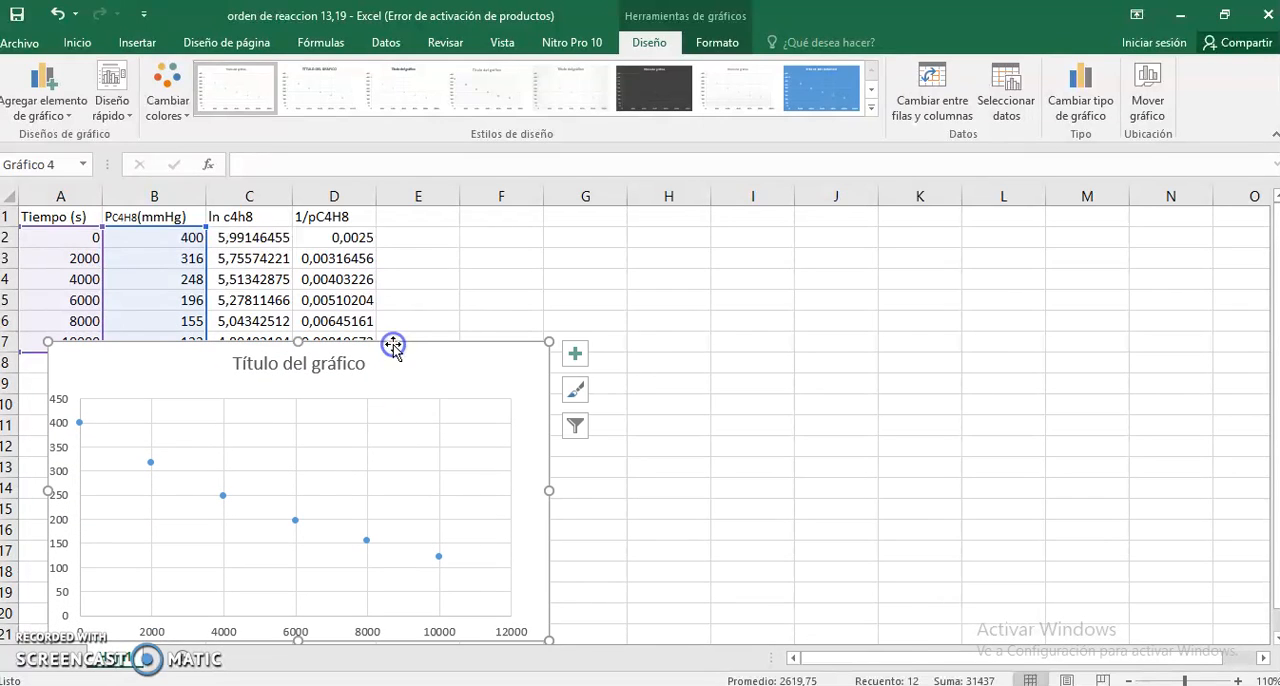
- Apply quick layout Diseño 9 with linear trendline and equation to the pressure chart, and place the equation label beside the chart title
click(121, 109)
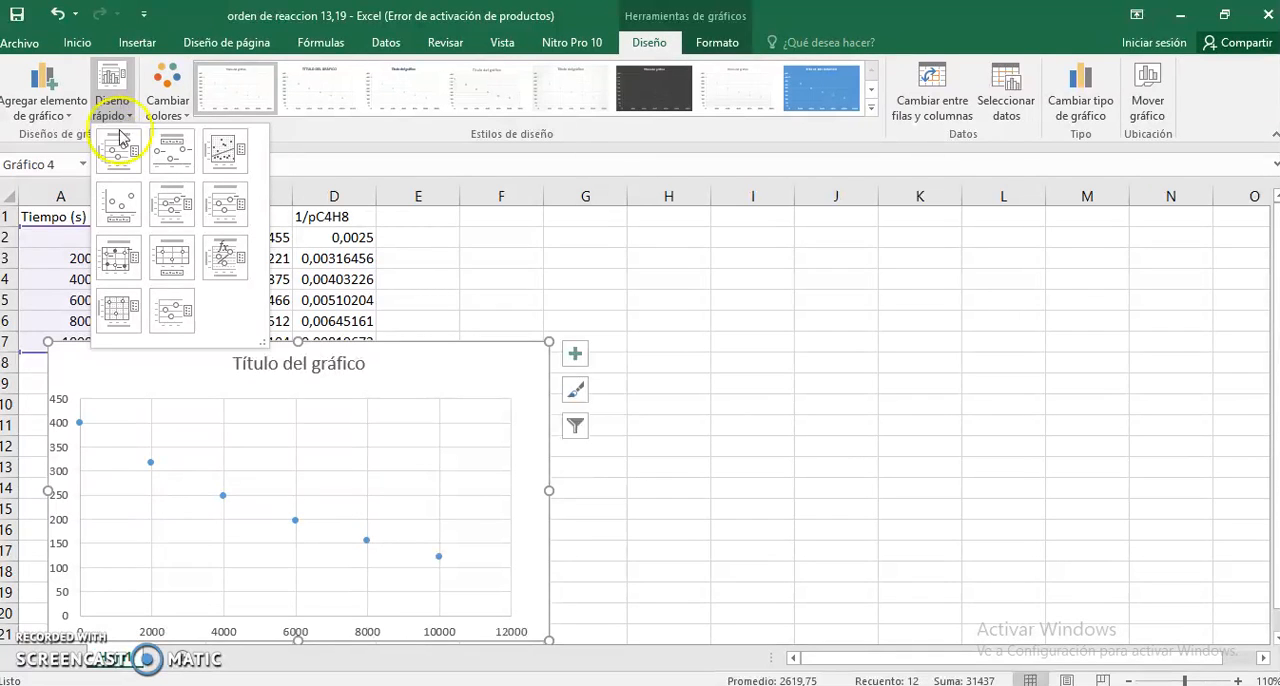
click(227, 256)
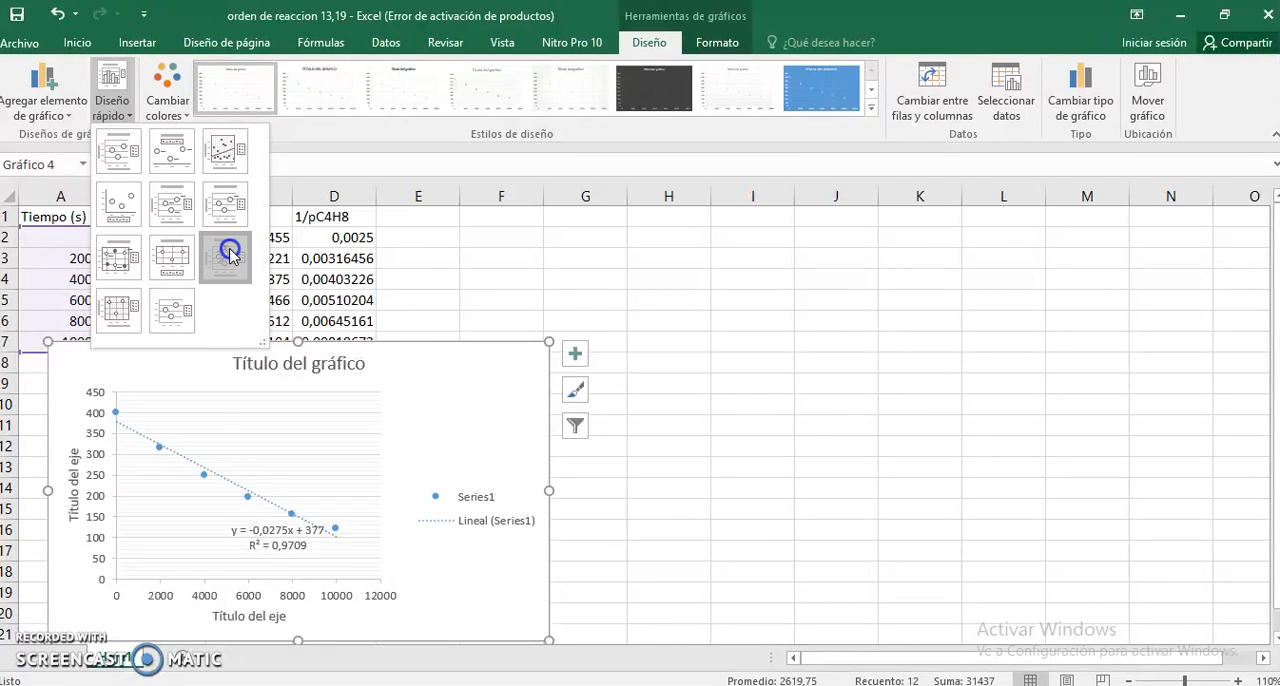
click(278, 545)
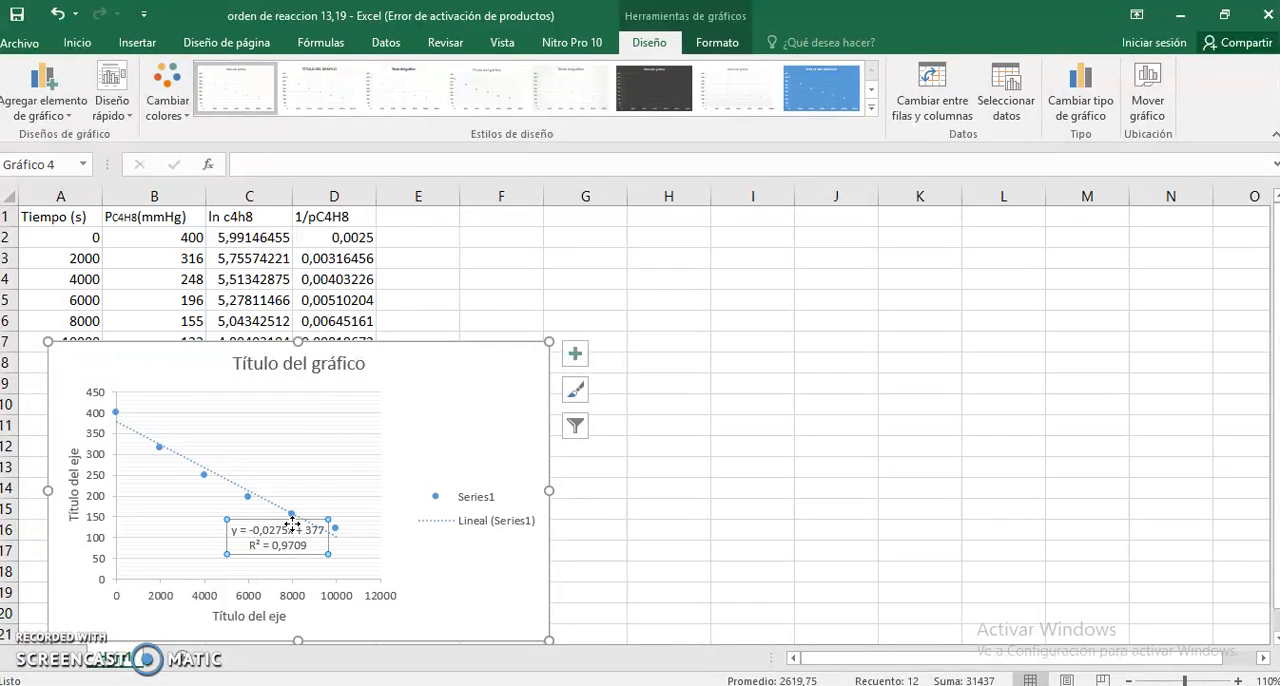
drag(296, 516, 328, 491)
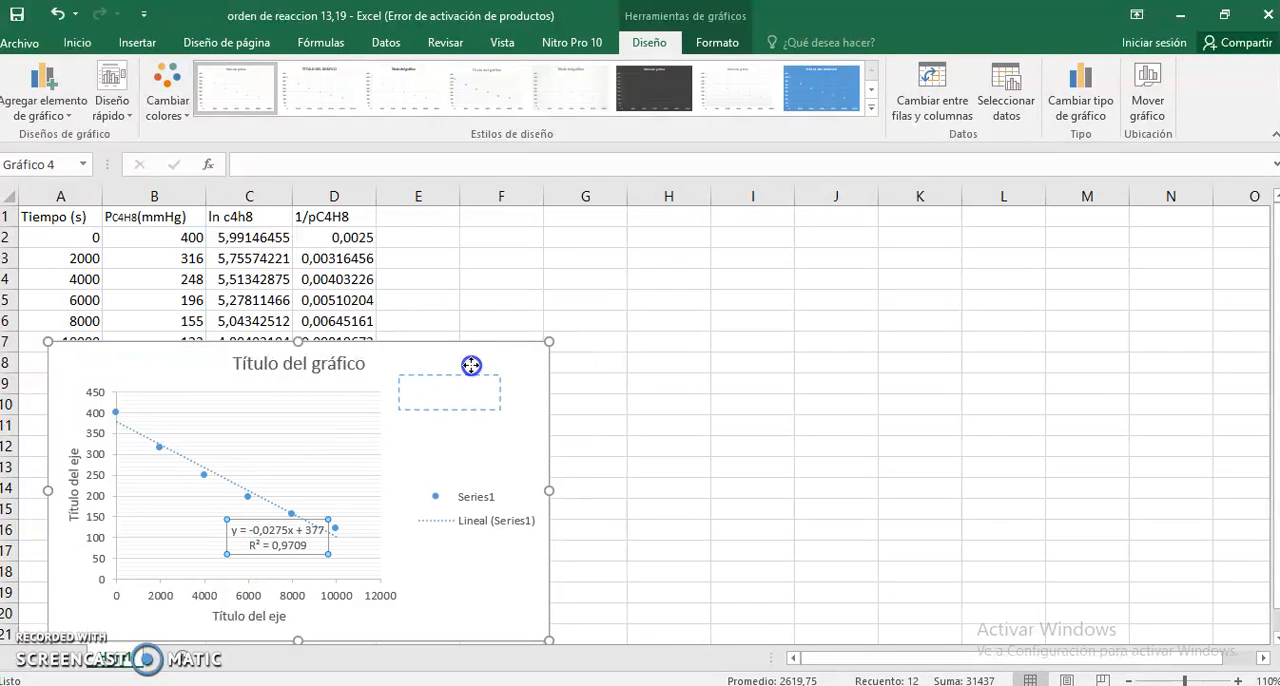
drag(473, 355, 474, 356)
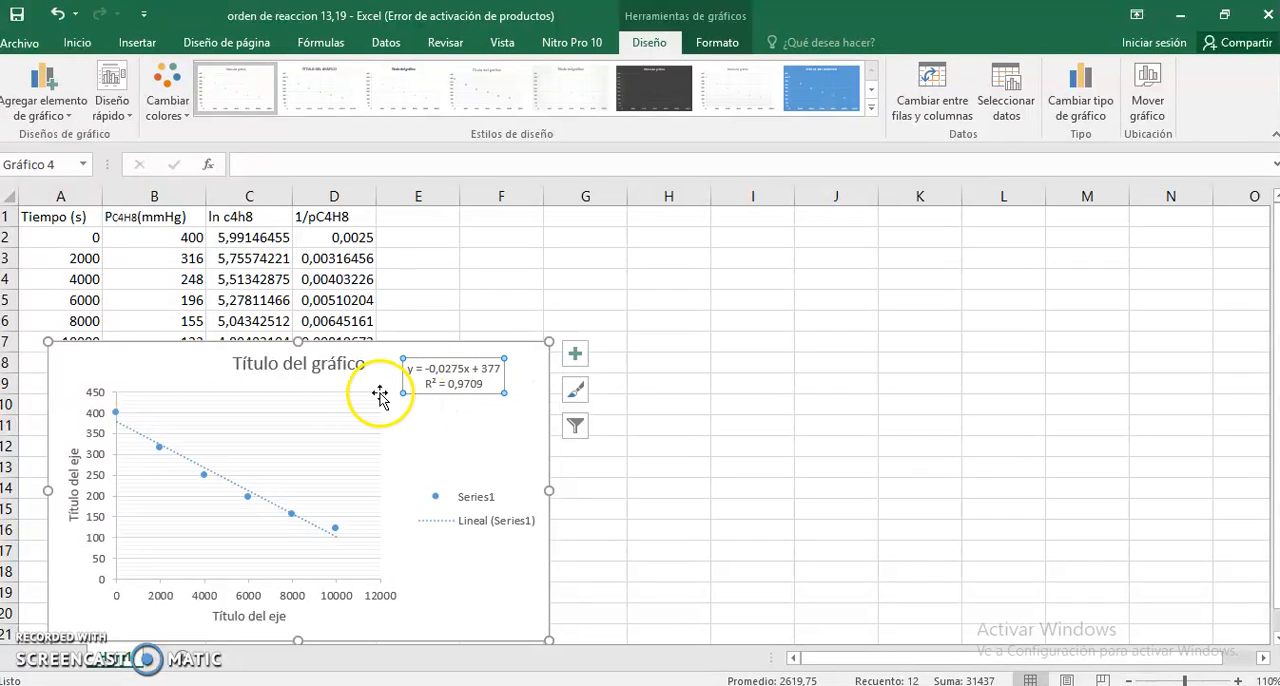
- Title the pressure chart "m=0" and label its horizontal axis "tiempo"
click(322, 364)
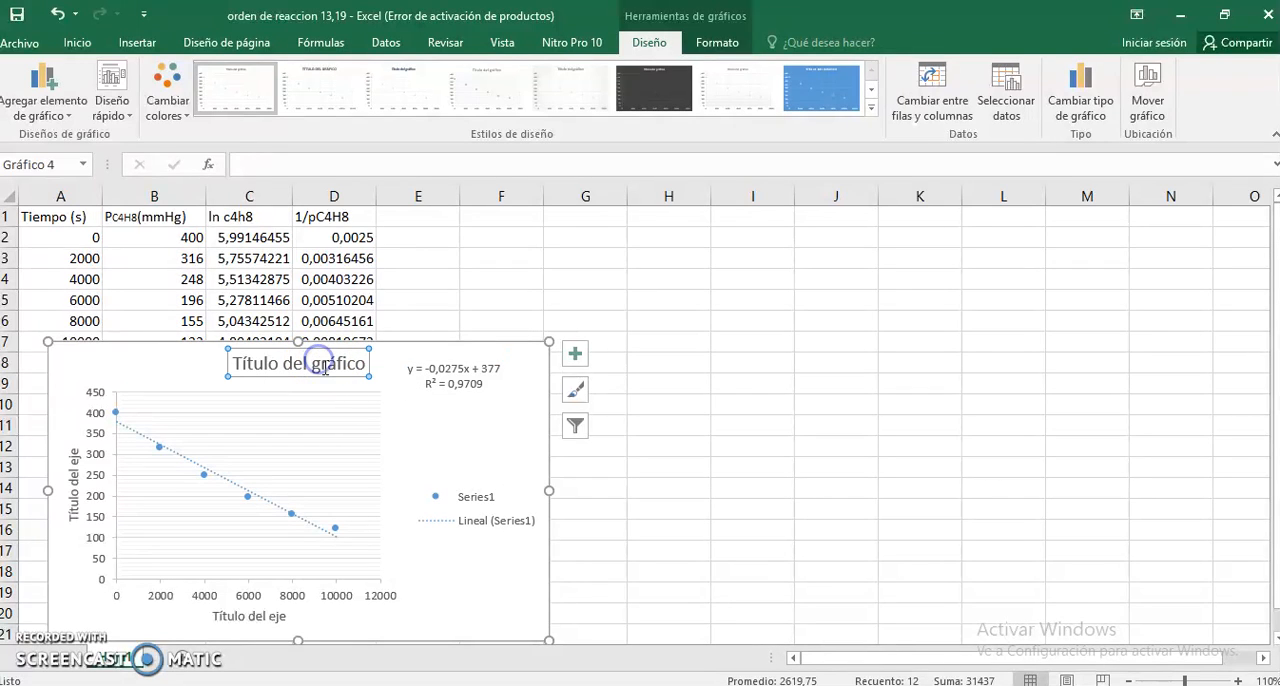
text(m=0)
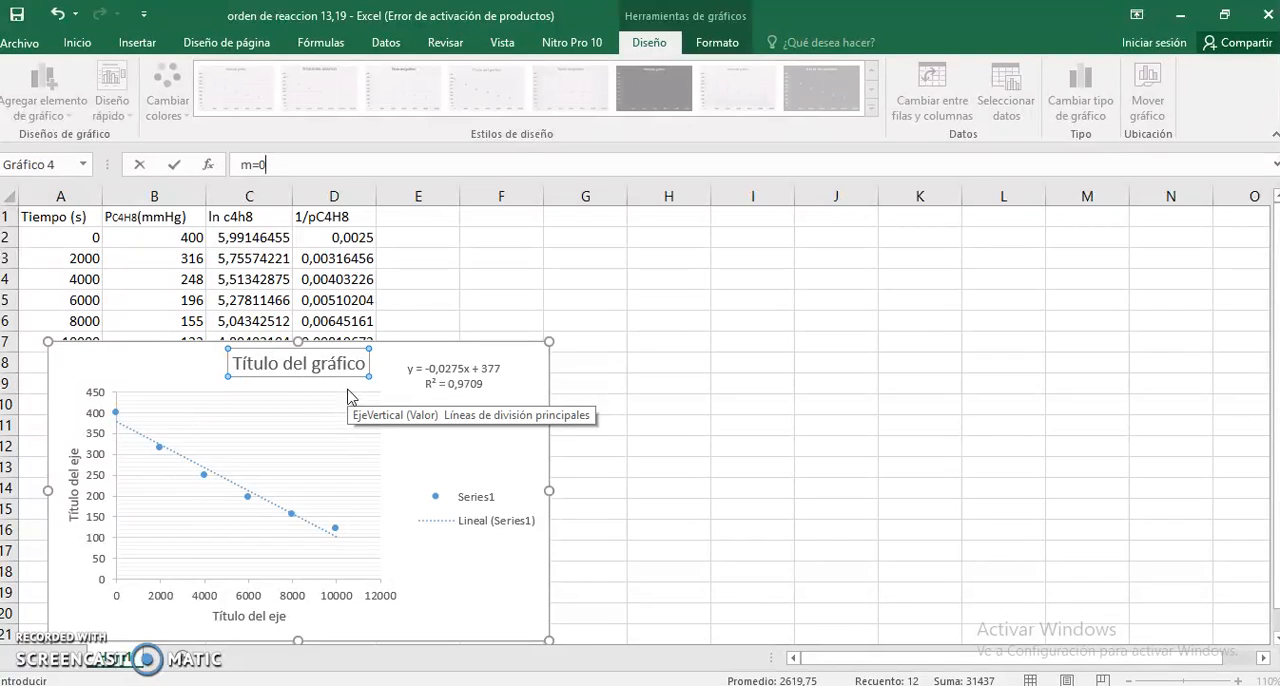
key(Return)
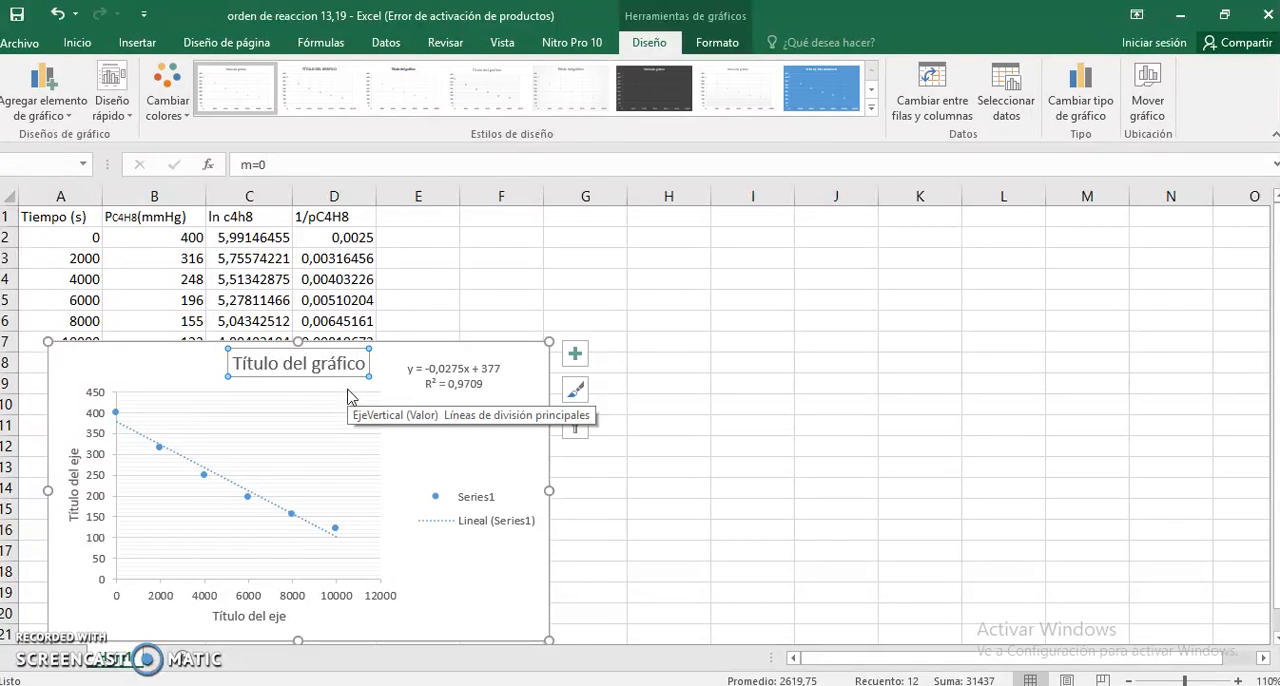
click(270, 618)
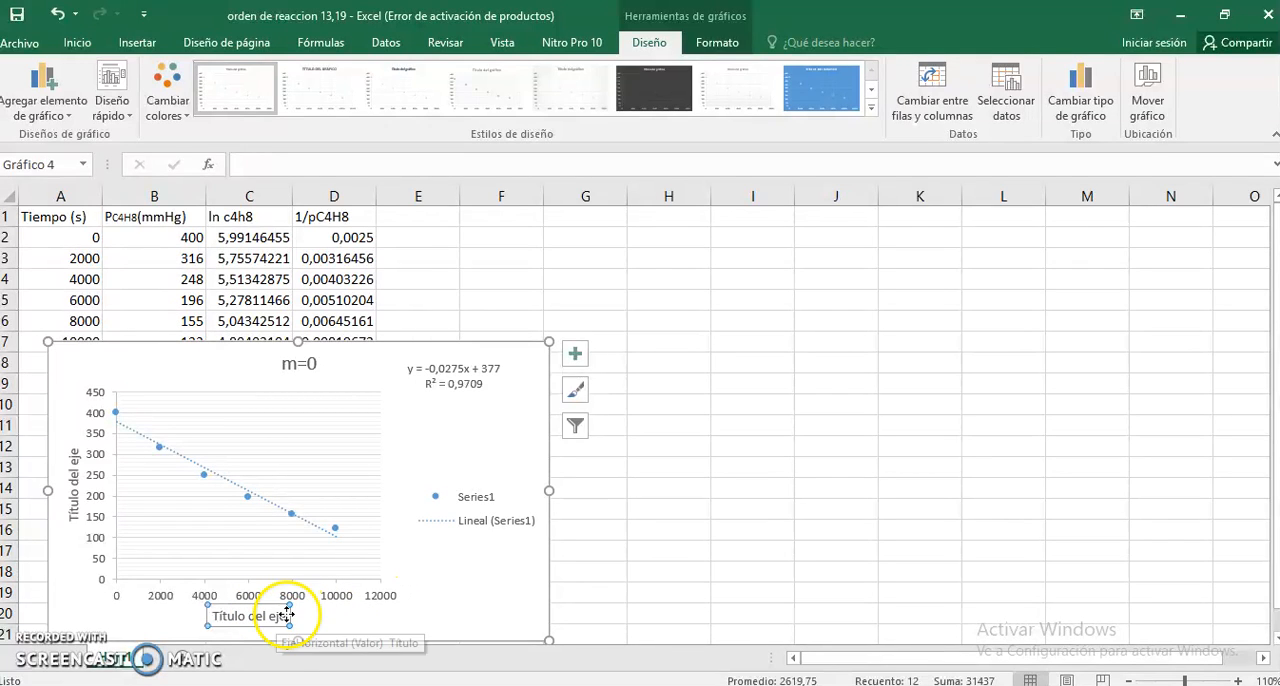
drag(289, 616, 221, 621)
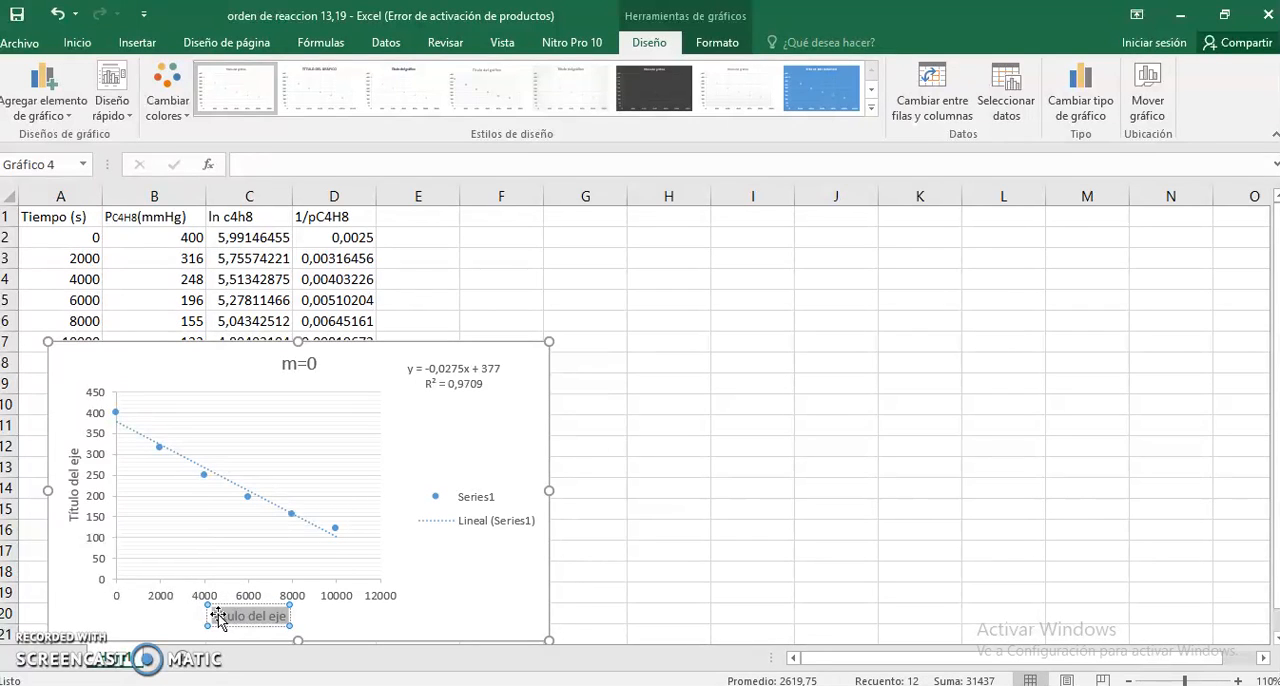
key(BackSpace)
text(tiempo)
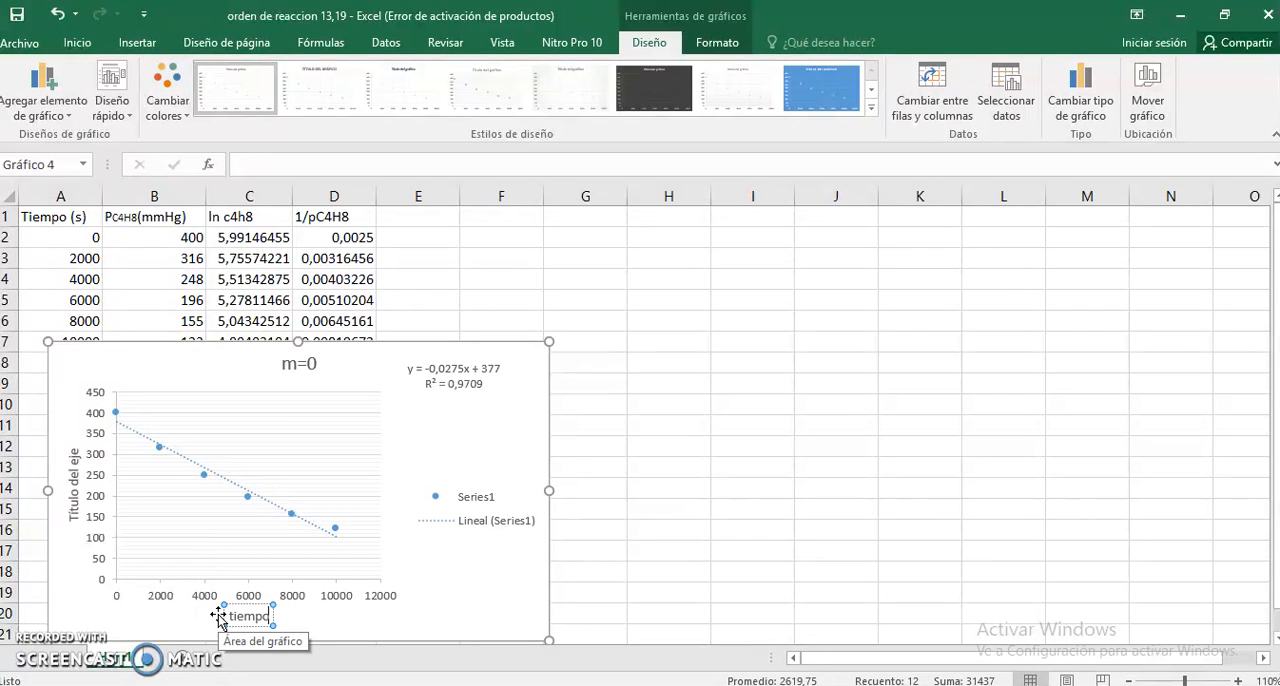
- Label the pressure chart's vertical axis "pC4H8" and move the chart just below the data table so row 7 is uncovered
click(70, 497)
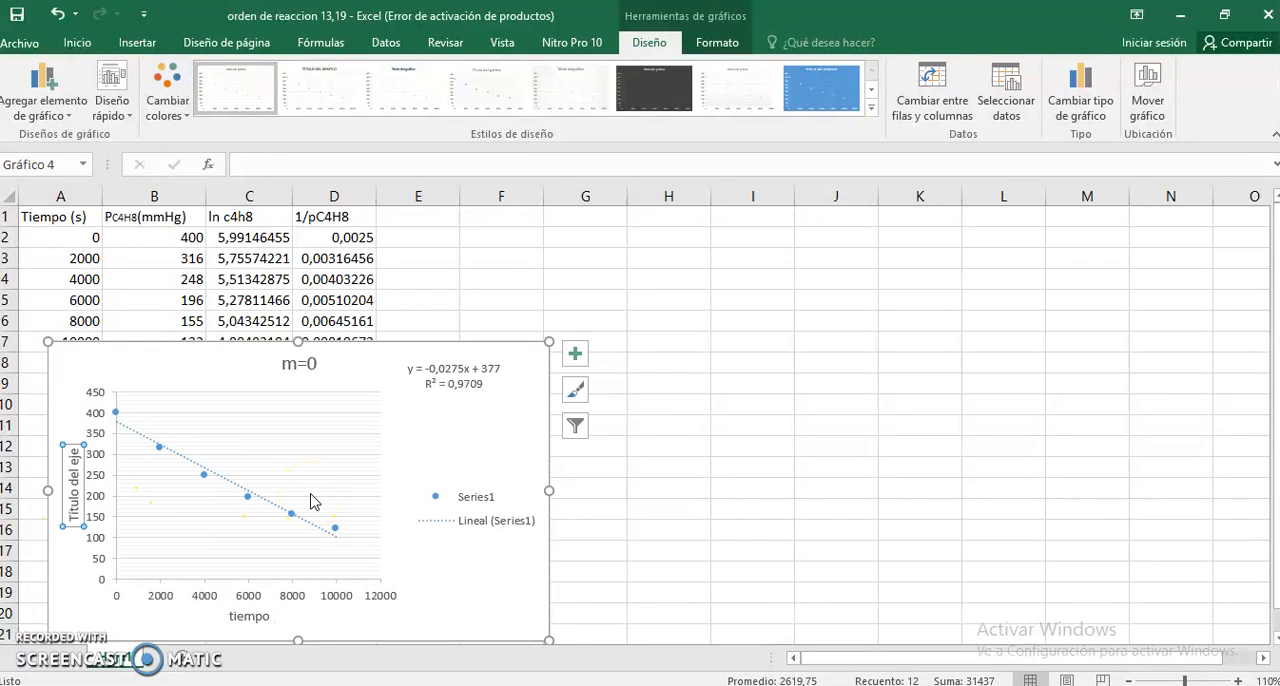
text(pC4H8)
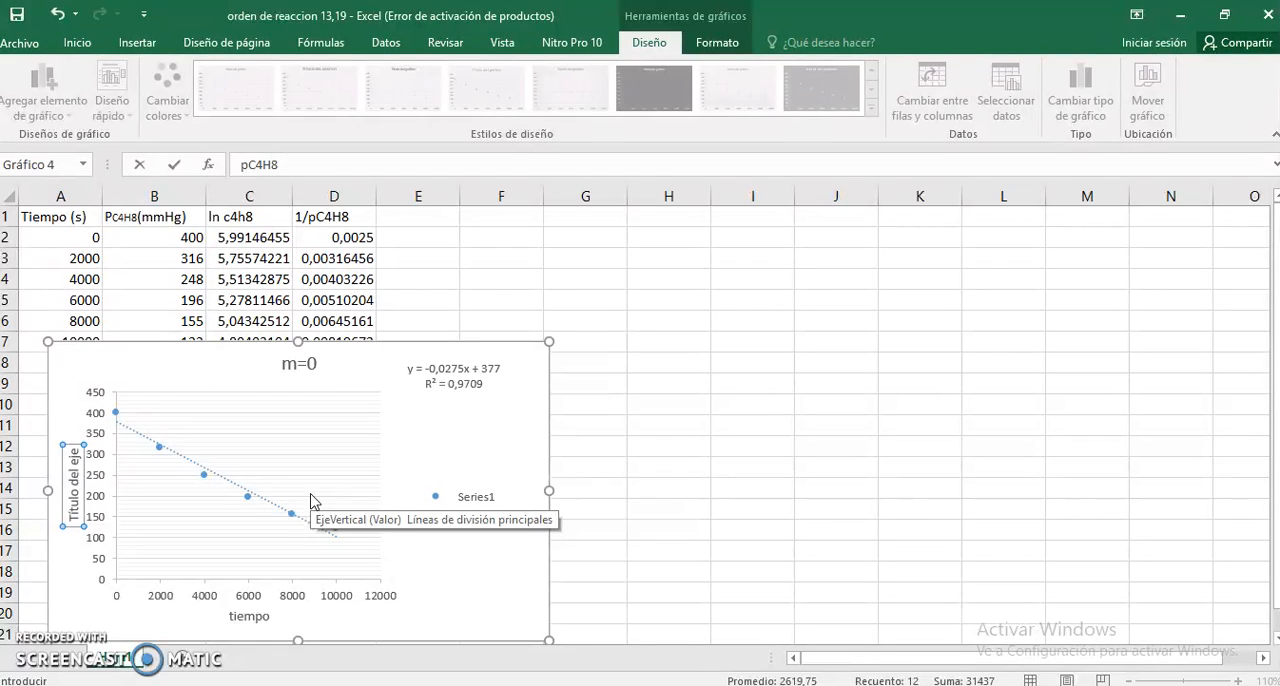
key(Return)
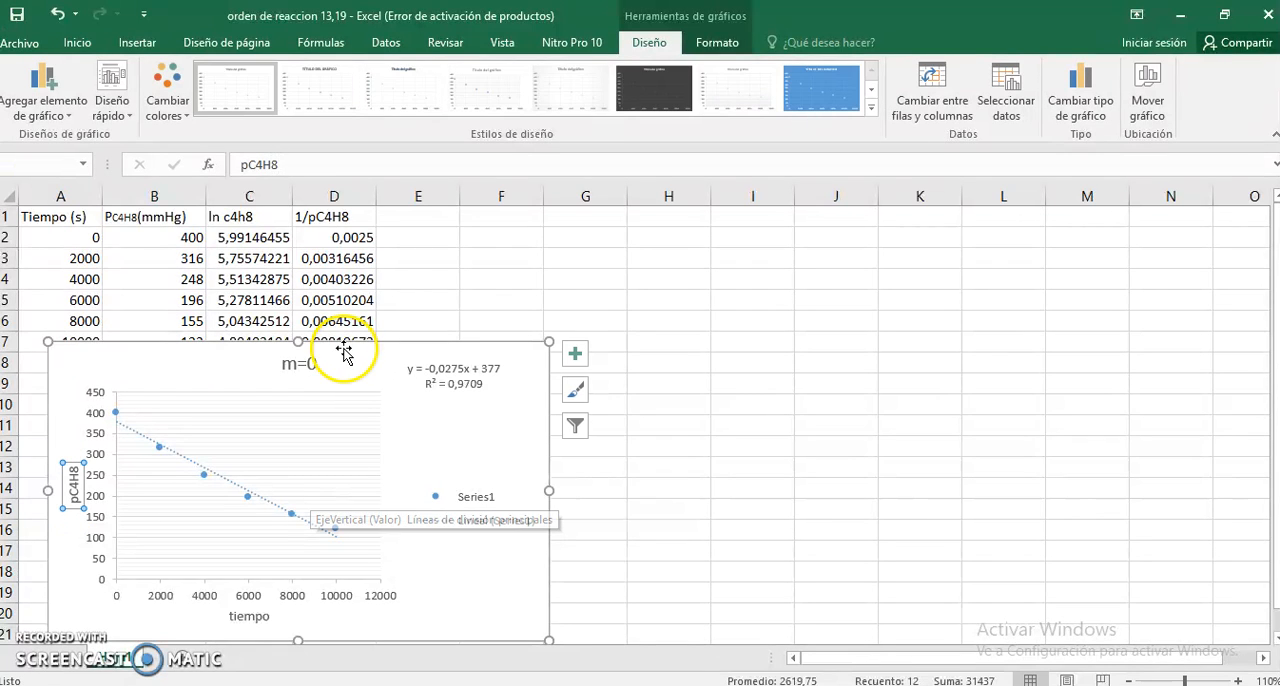
drag(344, 352, 305, 364)
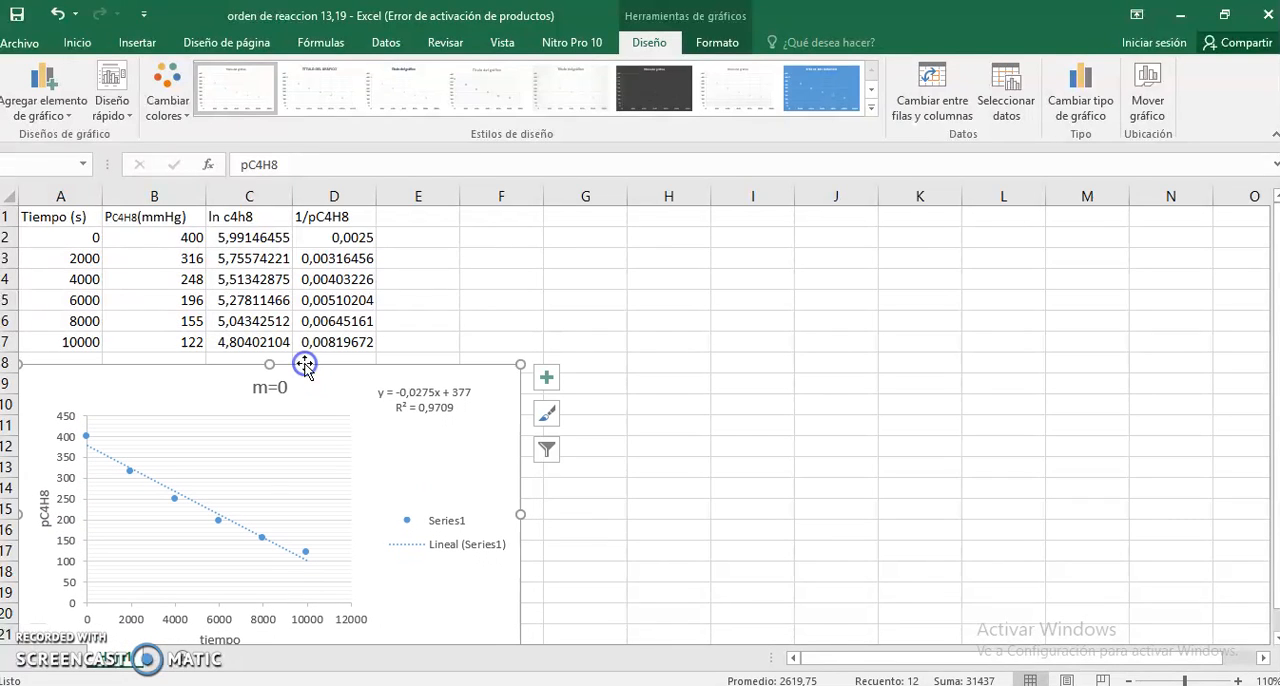
click(575, 251)
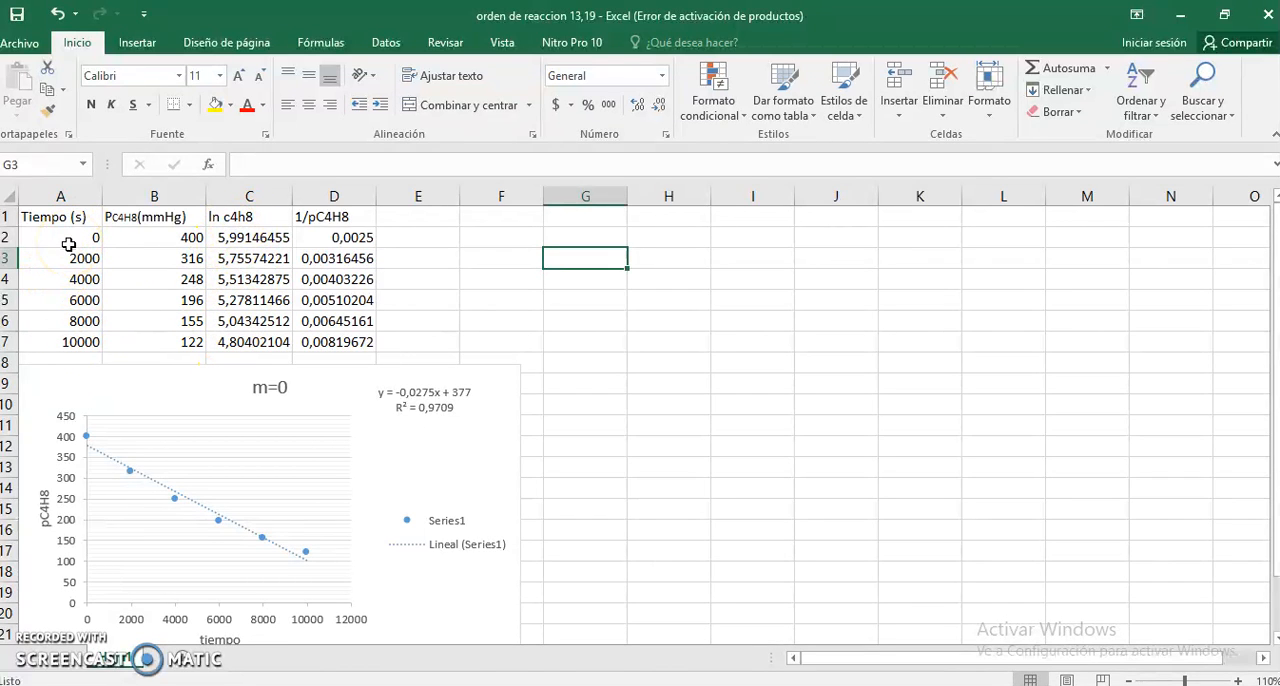
- Insert a markers-only scatter chart of ln pressure against time from A2:A7 and C2:C7, and move it clear of the m=0 chart
drag(83, 243, 84, 343)
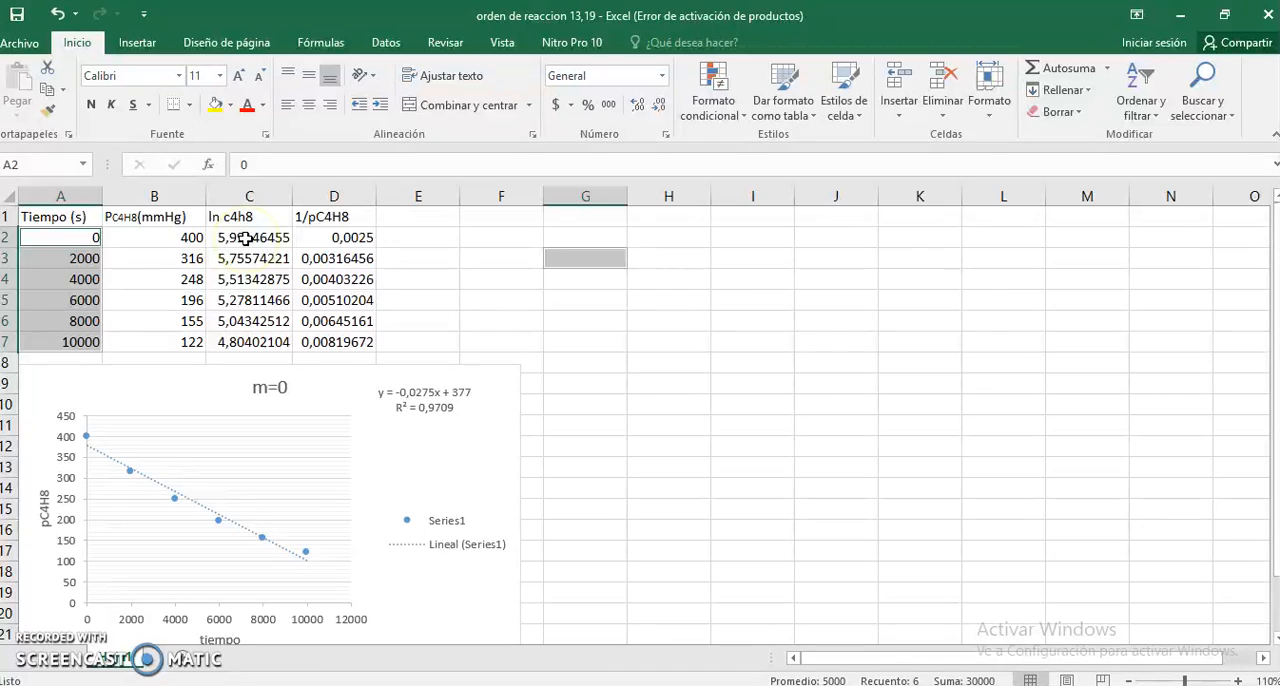
drag(246, 238, 242, 342)
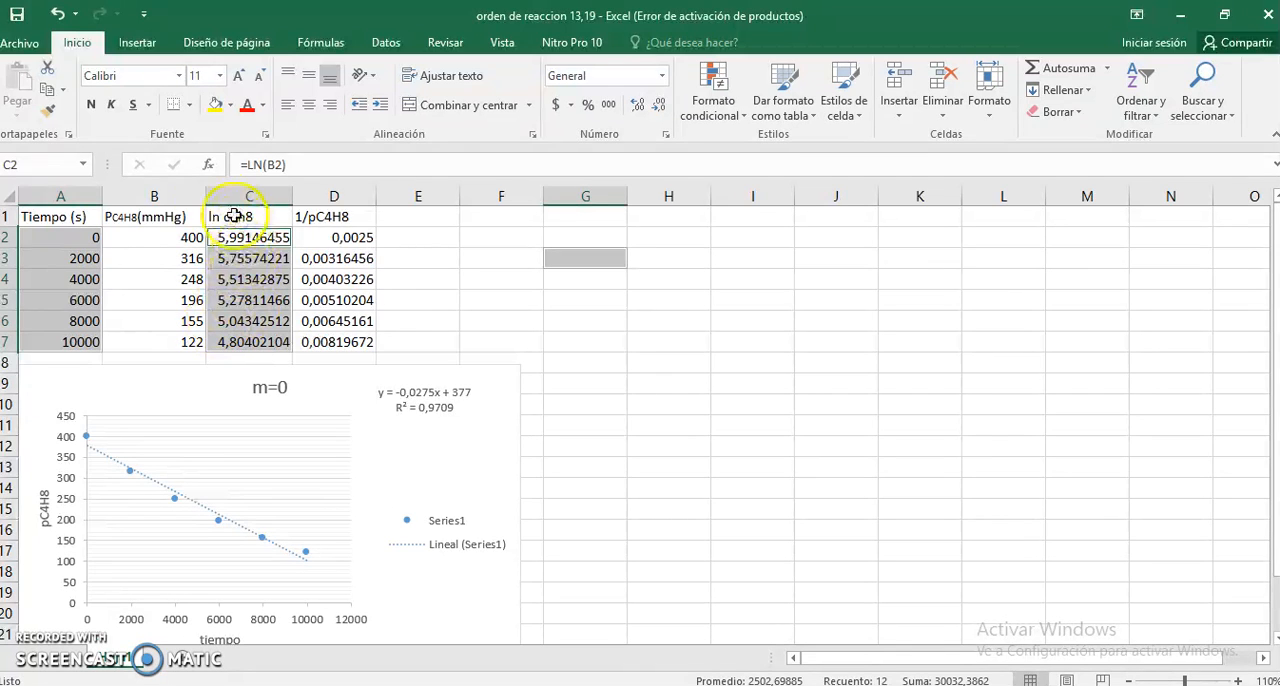
click(136, 43)
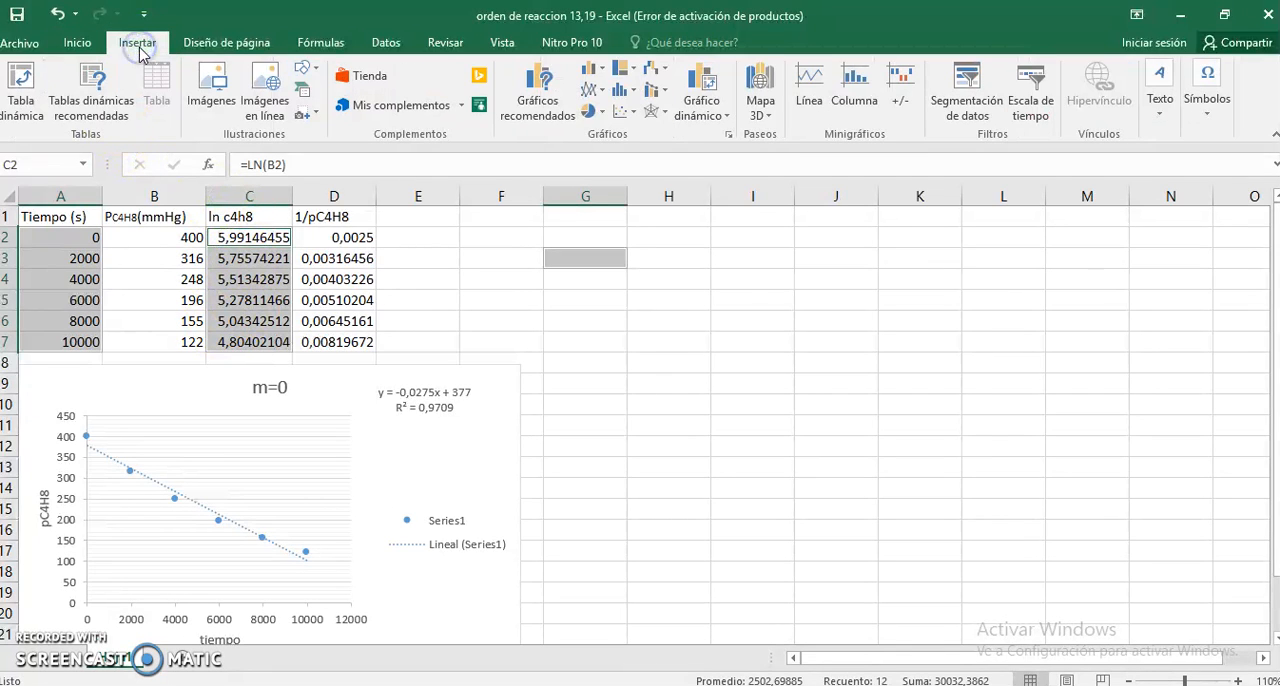
click(628, 112)
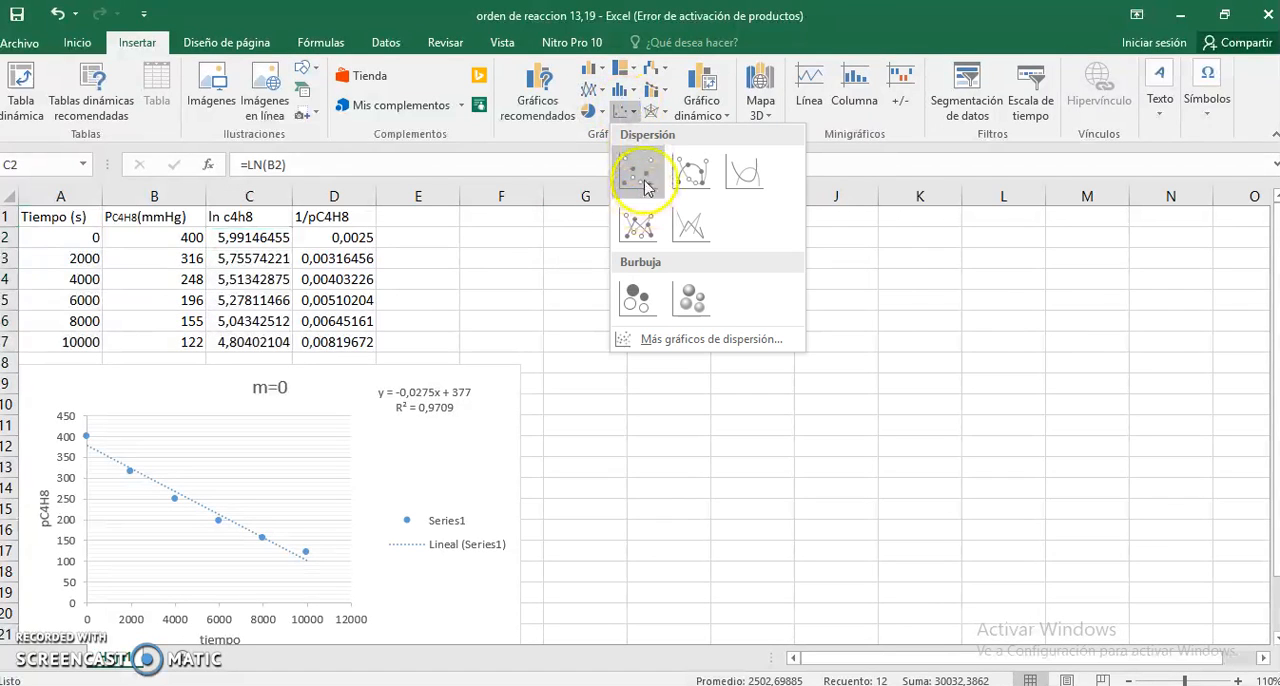
click(645, 181)
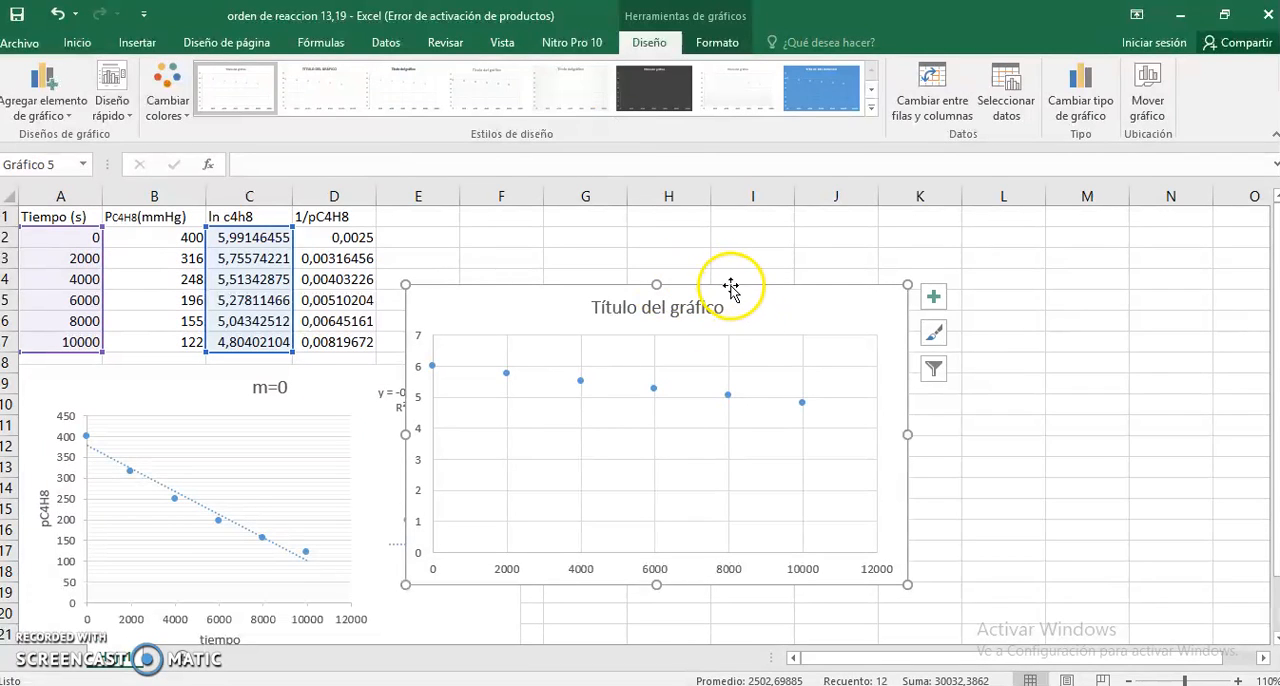
drag(737, 289, 896, 282)
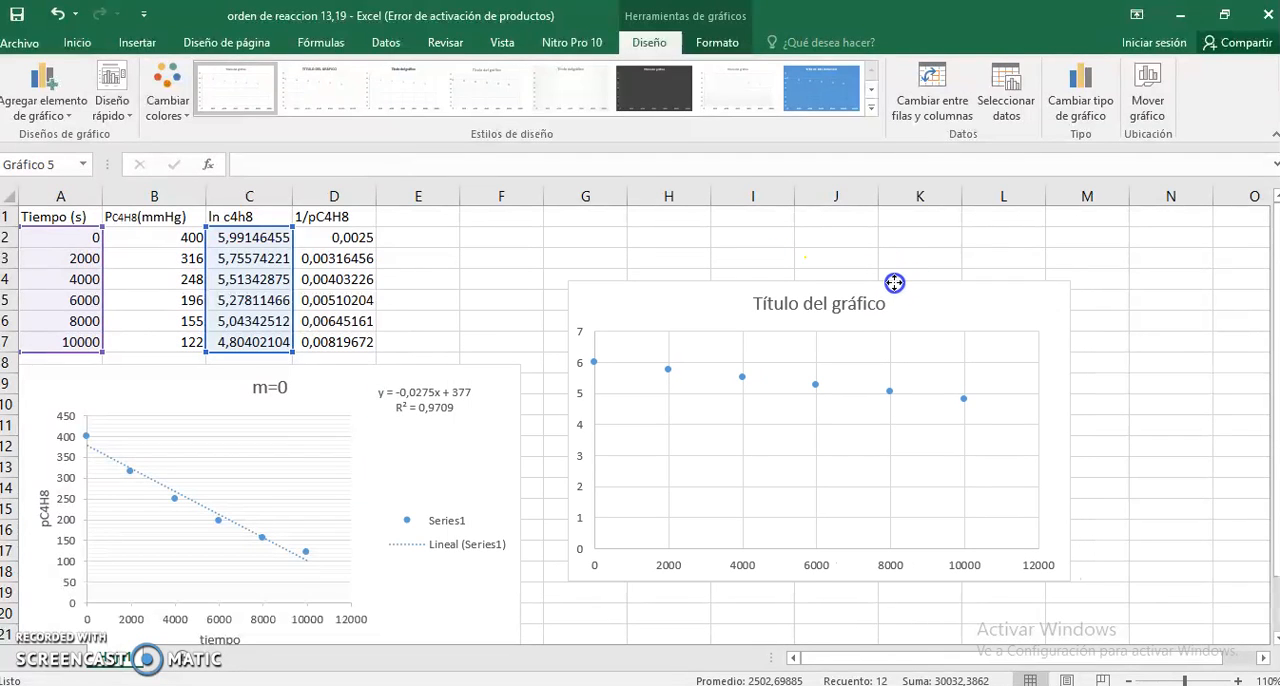
- Apply quick layout Diseño 9 to the ln pressure chart and move the trendline equation label above the legend
click(122, 122)
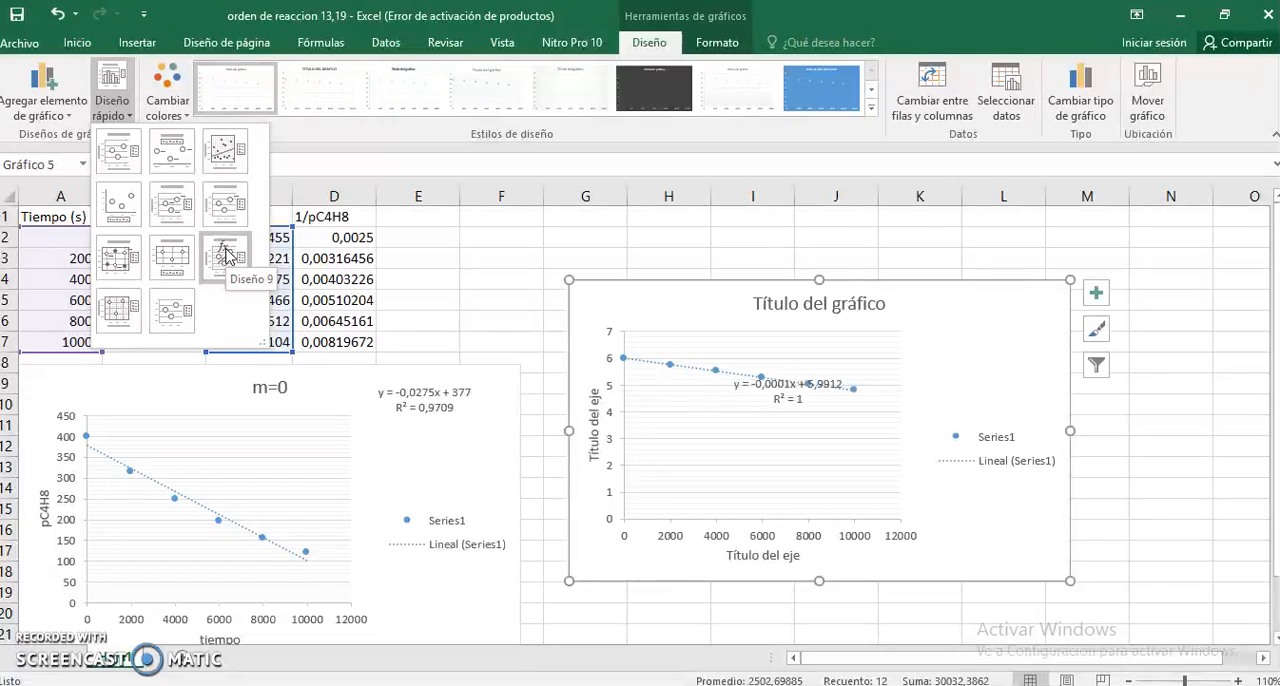
click(226, 256)
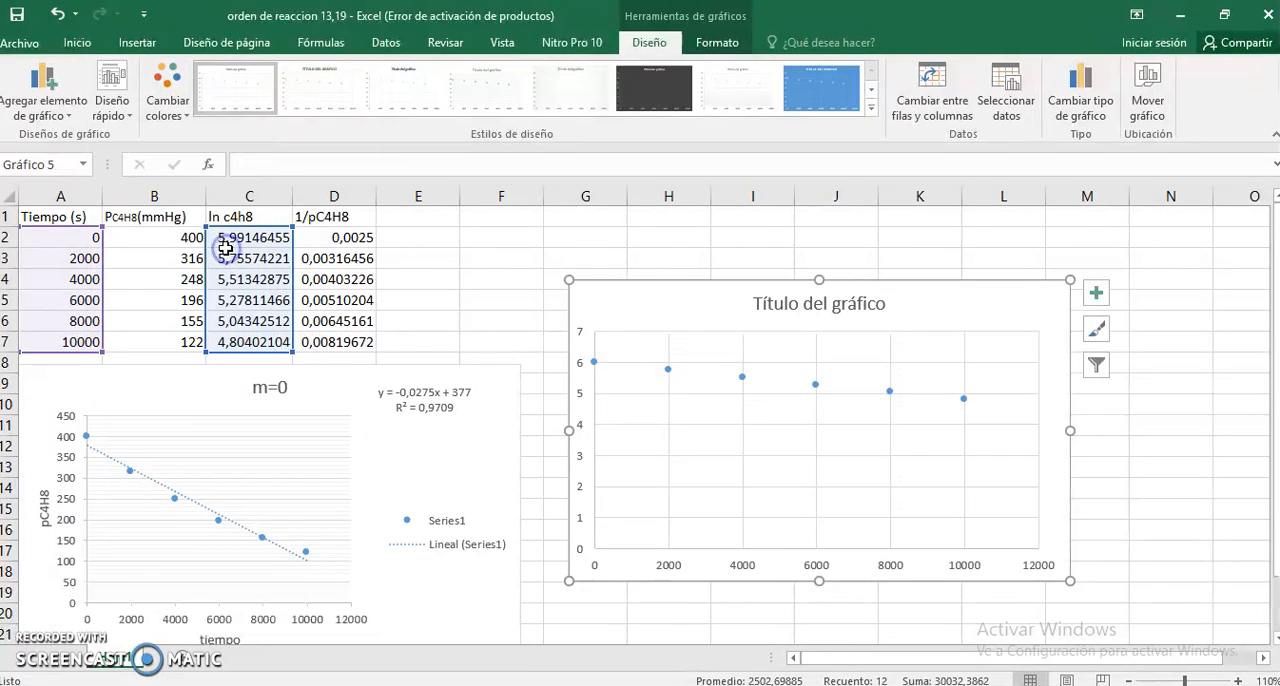
click(737, 390)
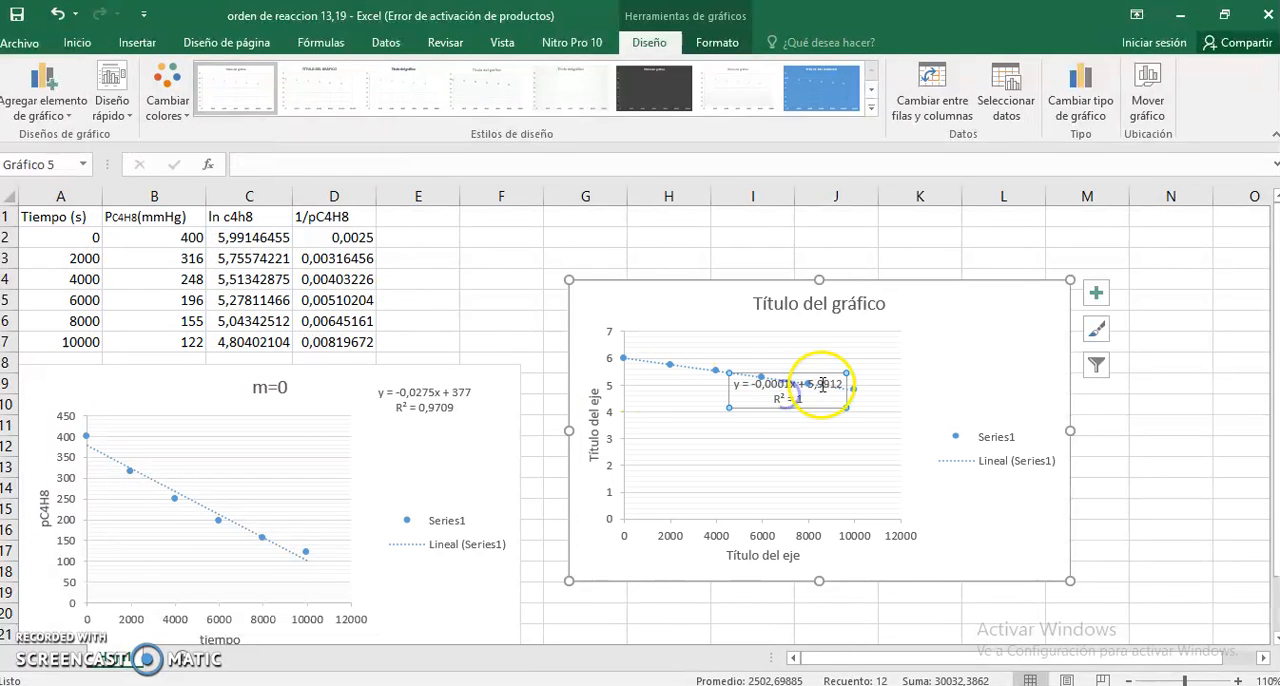
drag(822, 372, 1013, 304)
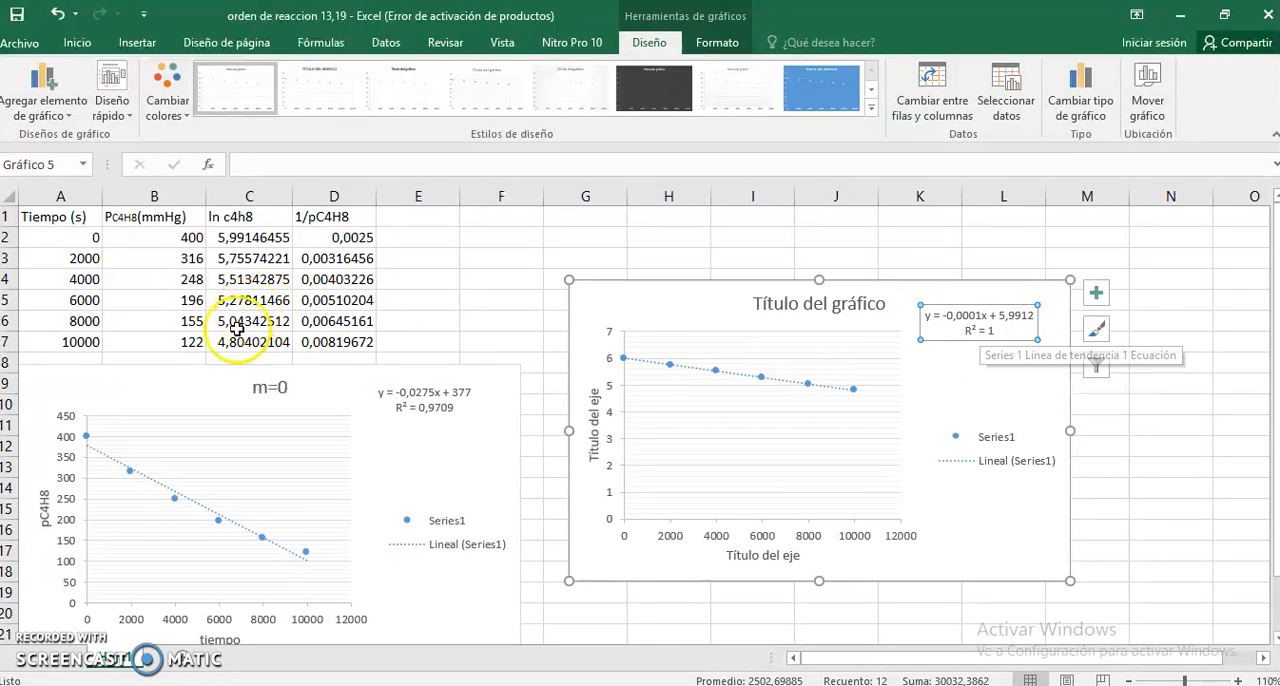
- Title the ln pressure chart "m=1" and label its horizontal axis "tiempo"
click(845, 303)
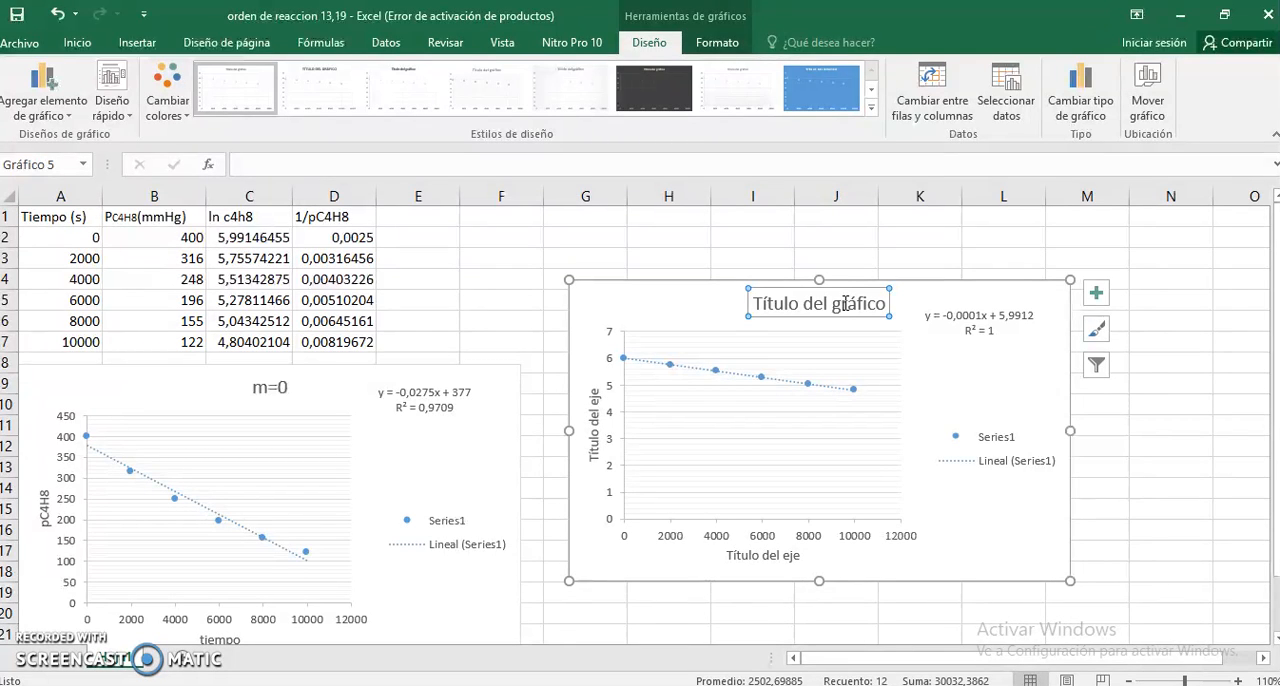
text(m)
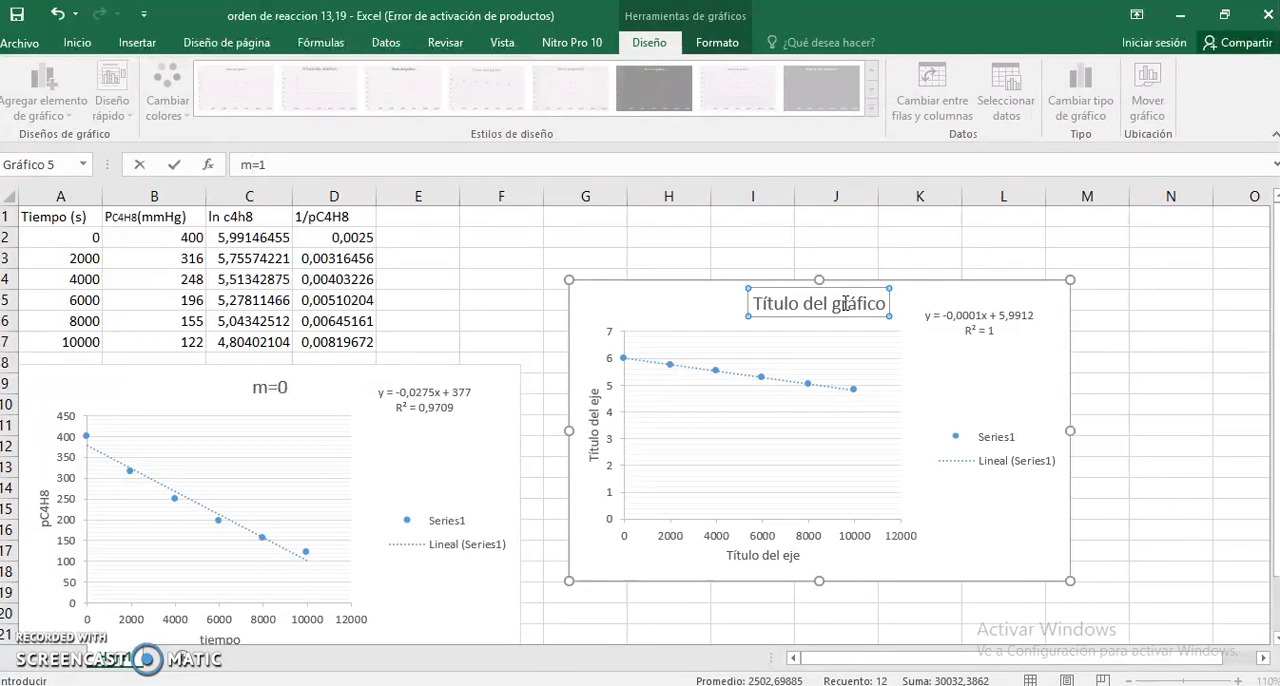
text(=1)
key(Return)
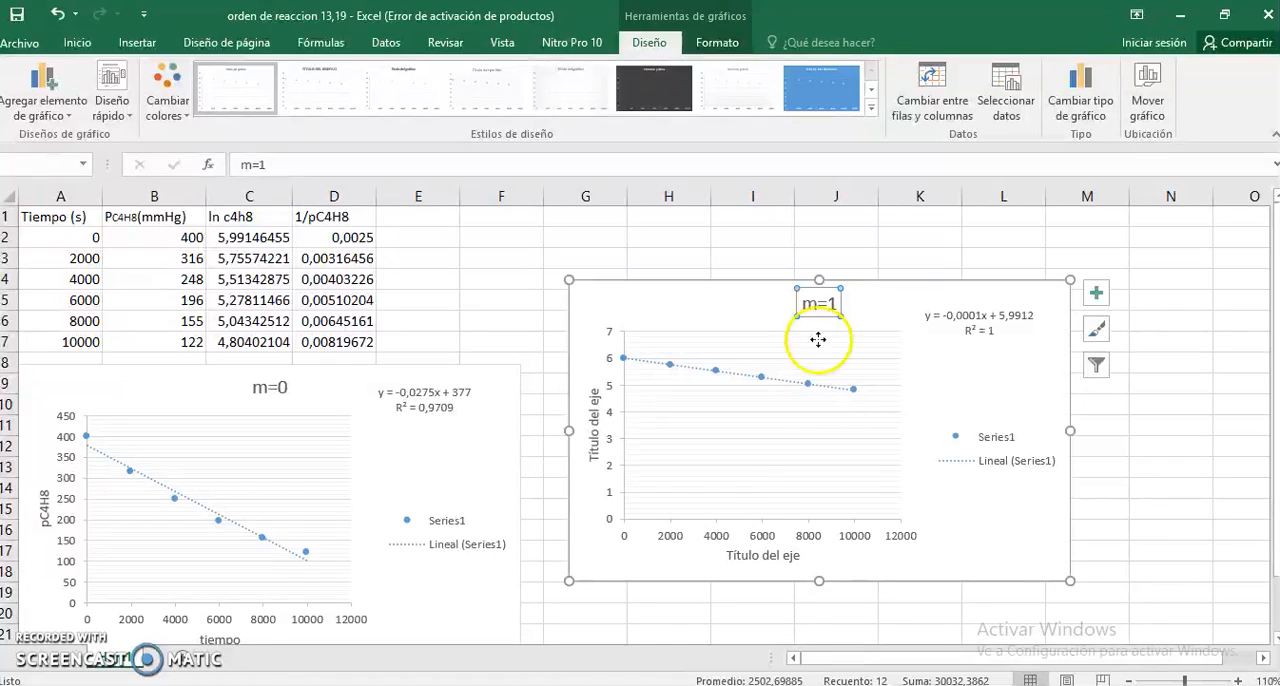
click(780, 556)
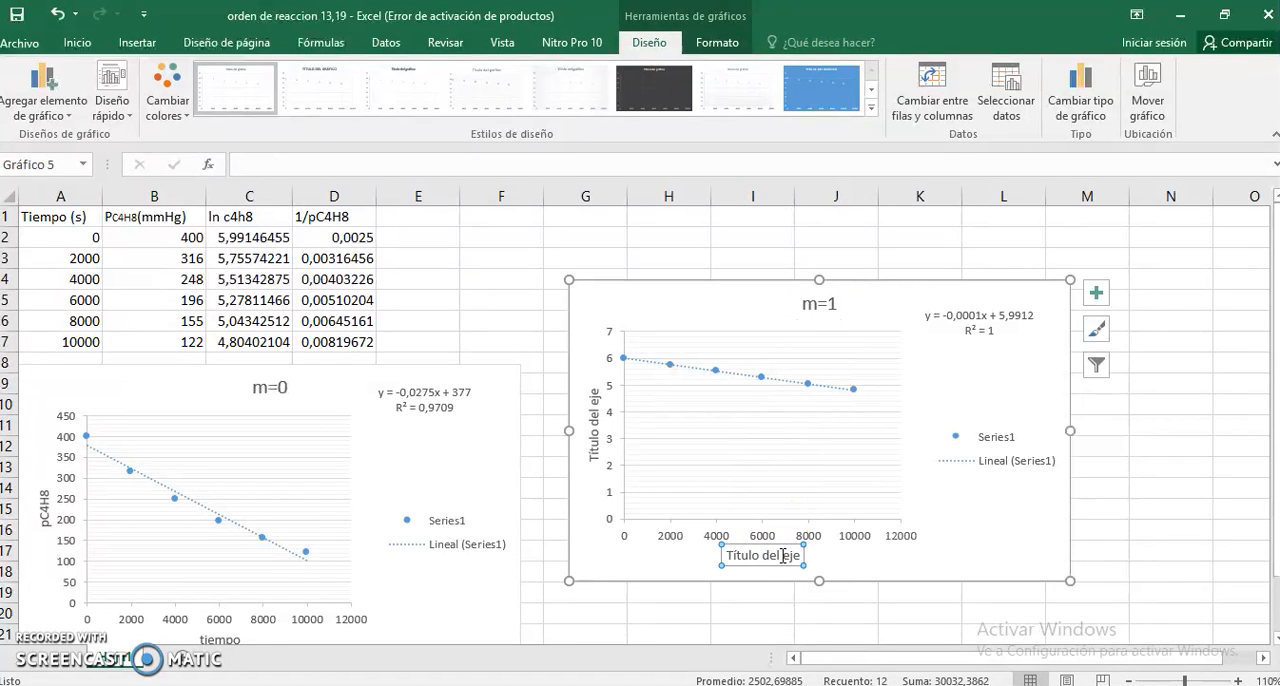
text(tiempo)
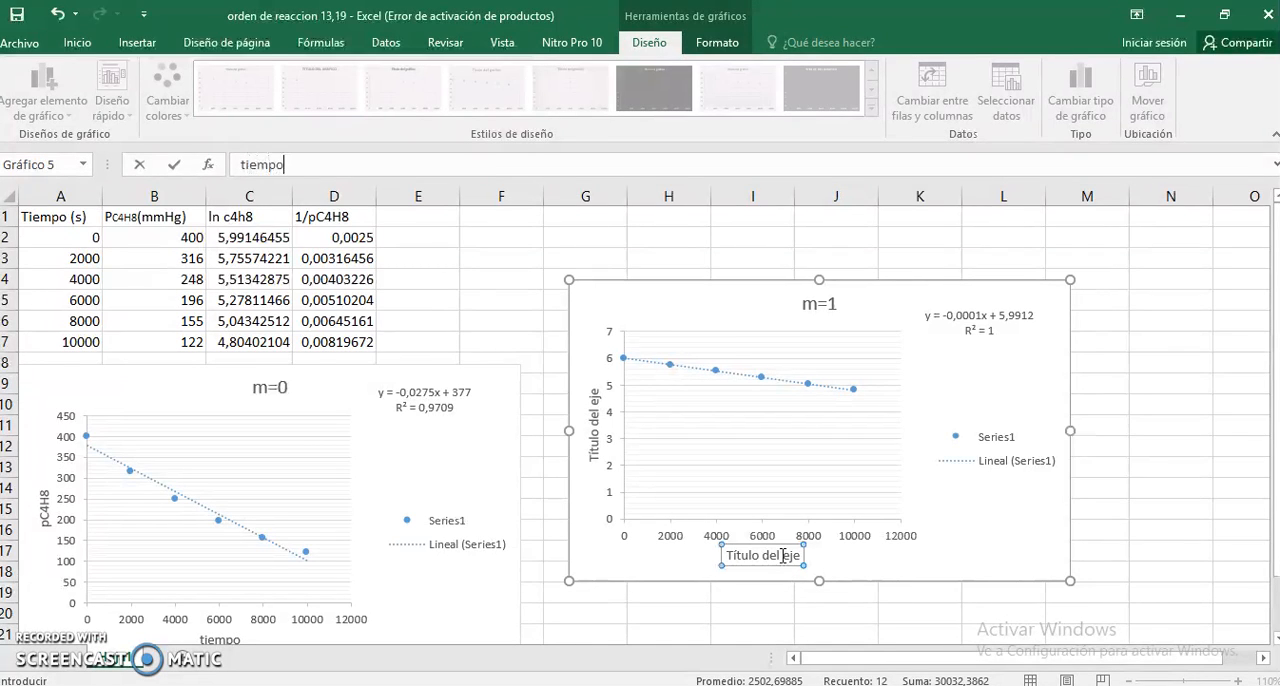
key(Return)
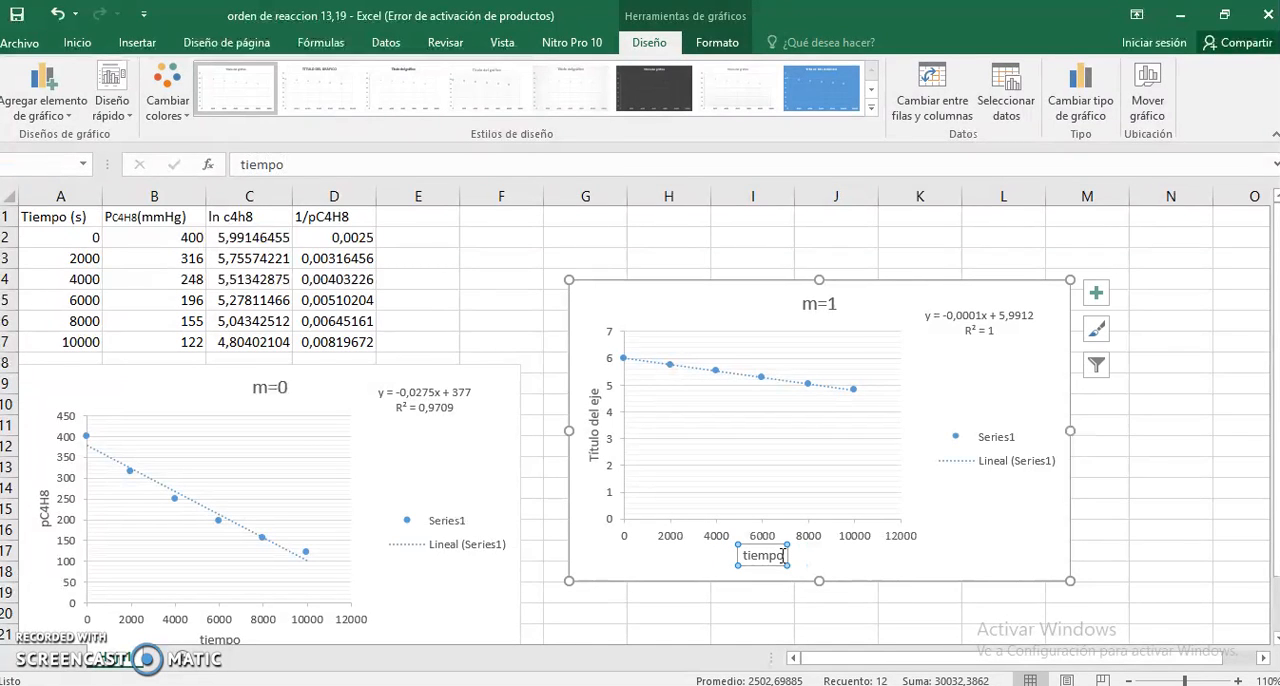
- Label the m=1 chart's vertical axis "ln pC4H8" and align the chart directly beside the m=0 chart
click(596, 421)
click(700, 478)
text(ln pC4H8)
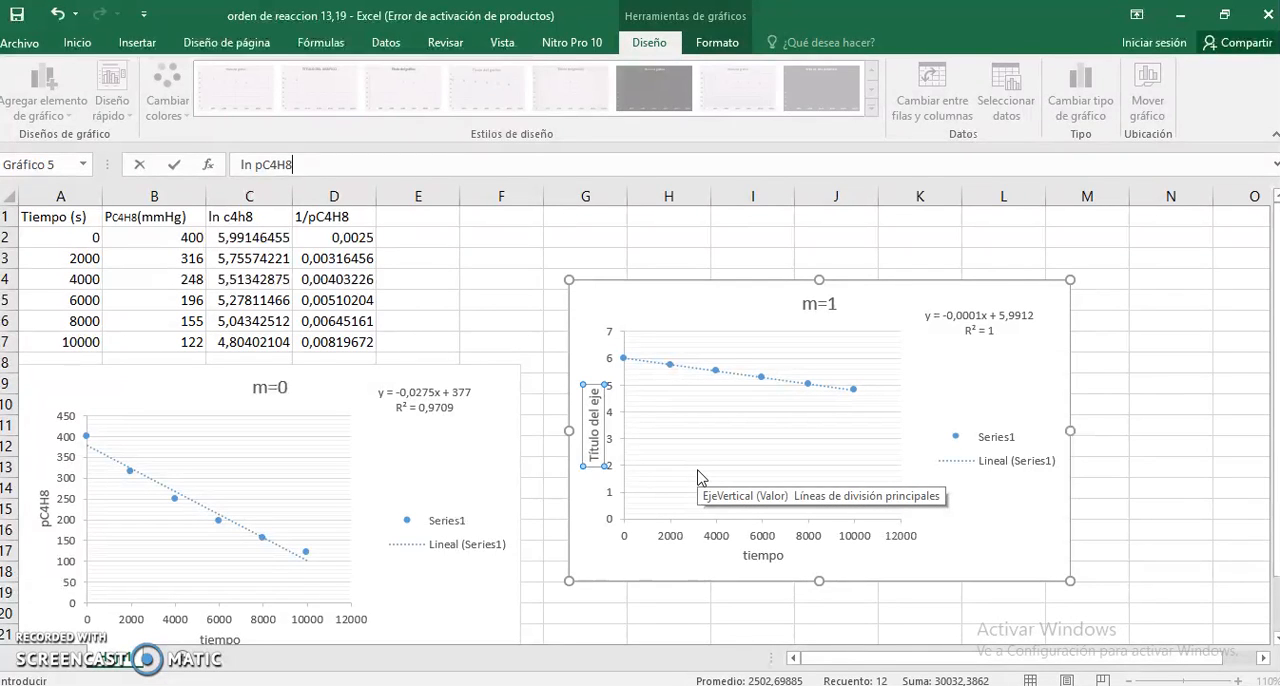
key(Return)
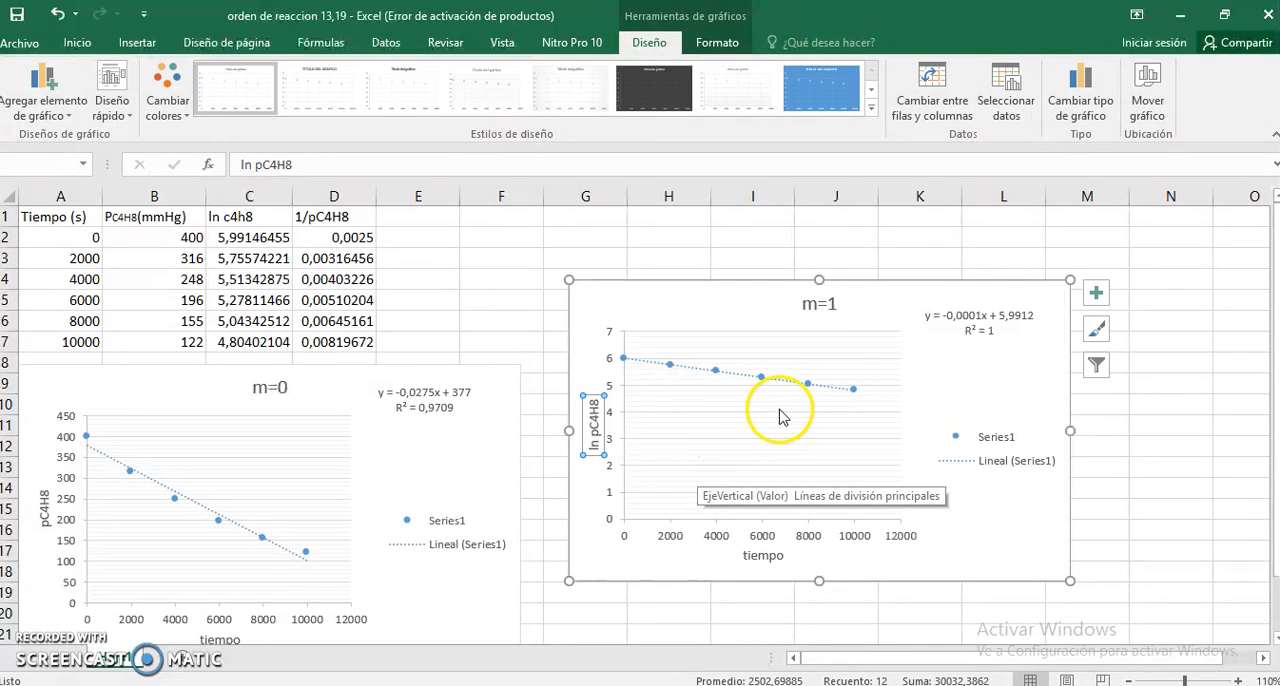
drag(879, 277, 834, 357)
click(569, 273)
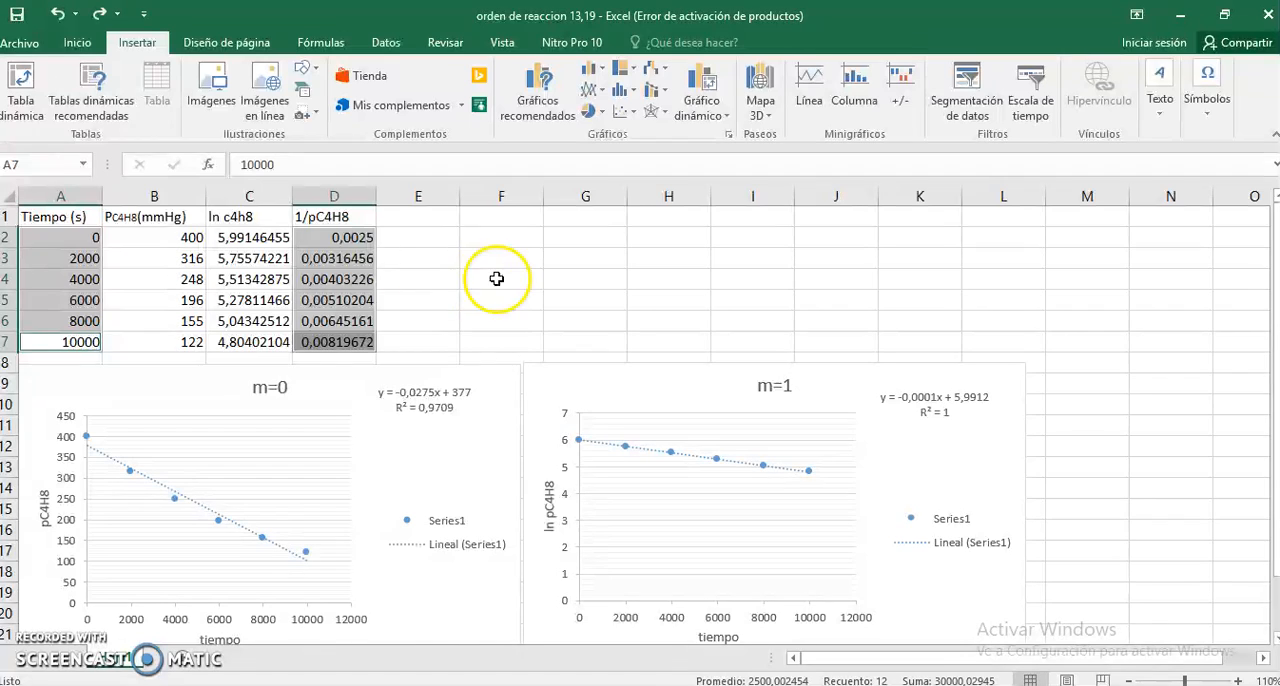
- Insert a markers-only scatter chart of 1/pC4H8 against time from D2:D7 and A2:A7
click(461, 314)
click(357, 347)
drag(355, 347, 348, 238)
drag(95, 343, 83, 245)
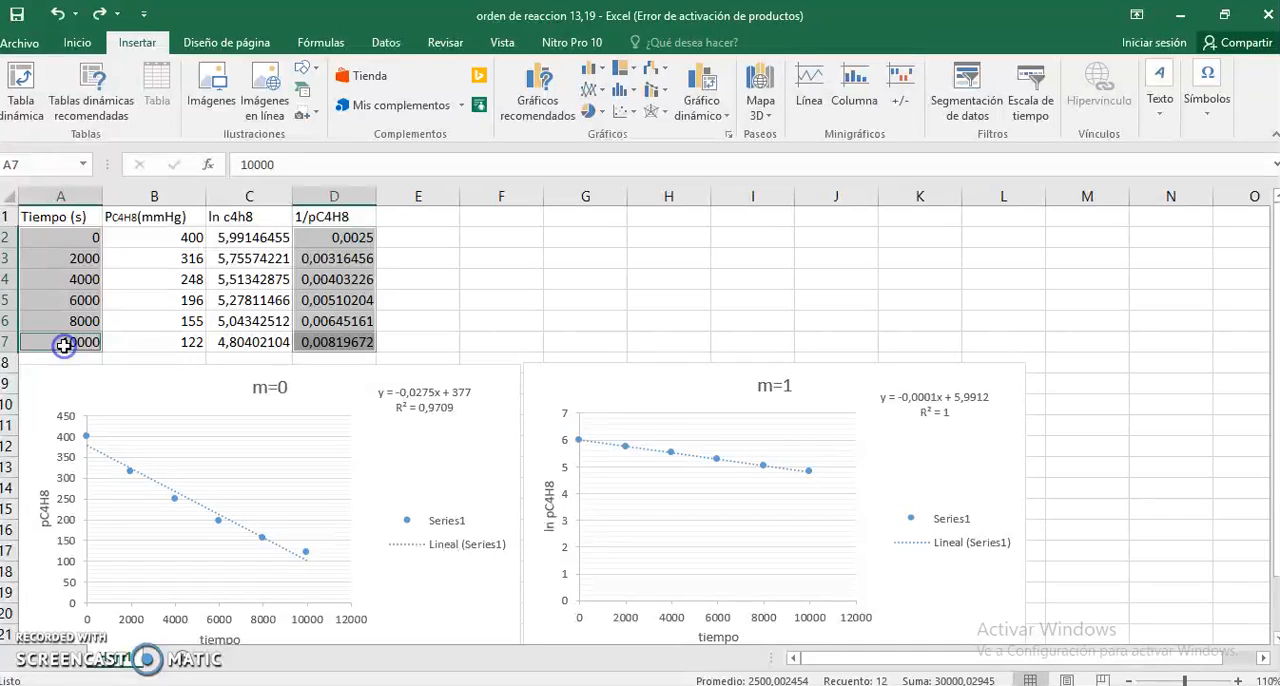
click(628, 112)
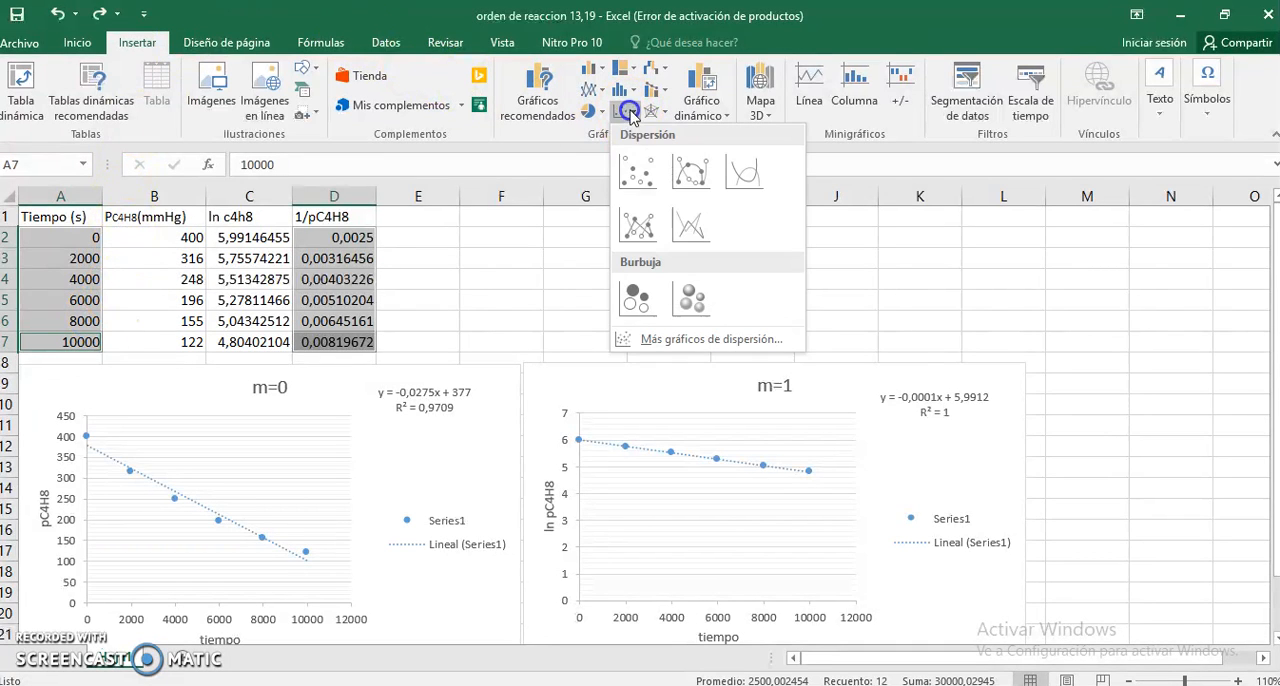
click(640, 172)
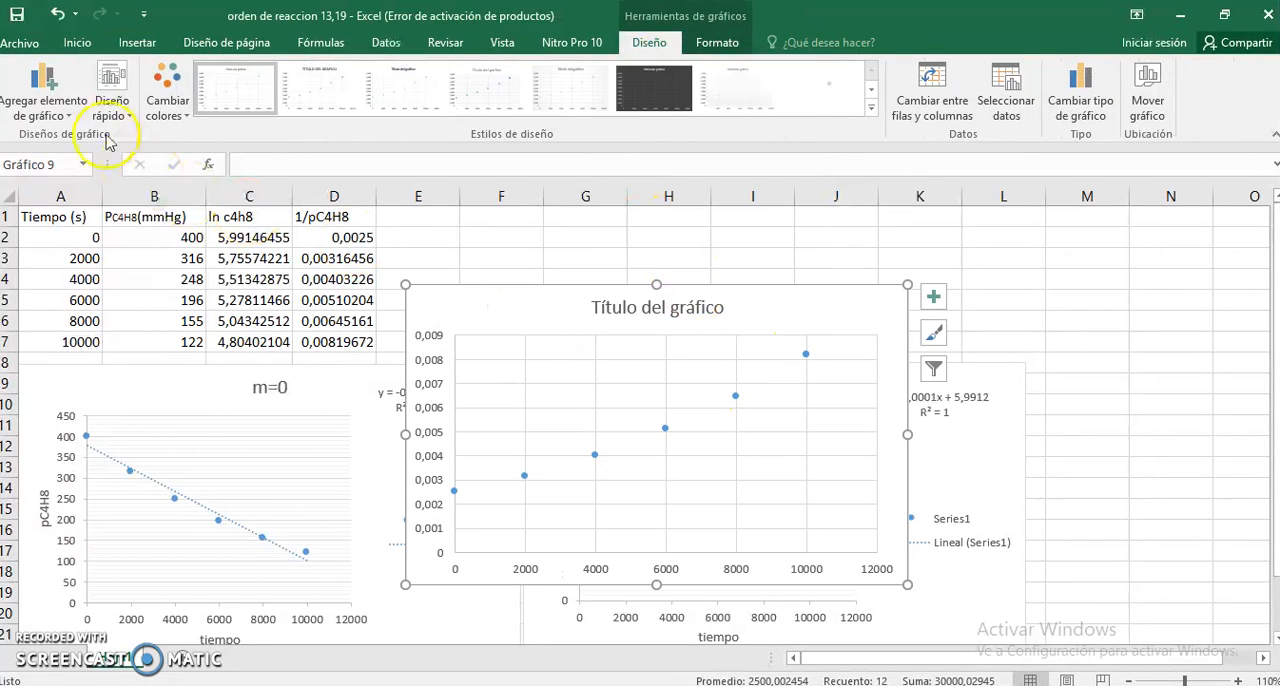
- Apply quick layout Diseño 9 to the 1/pC4H8 chart and move the trendline equation label above the legend
click(118, 116)
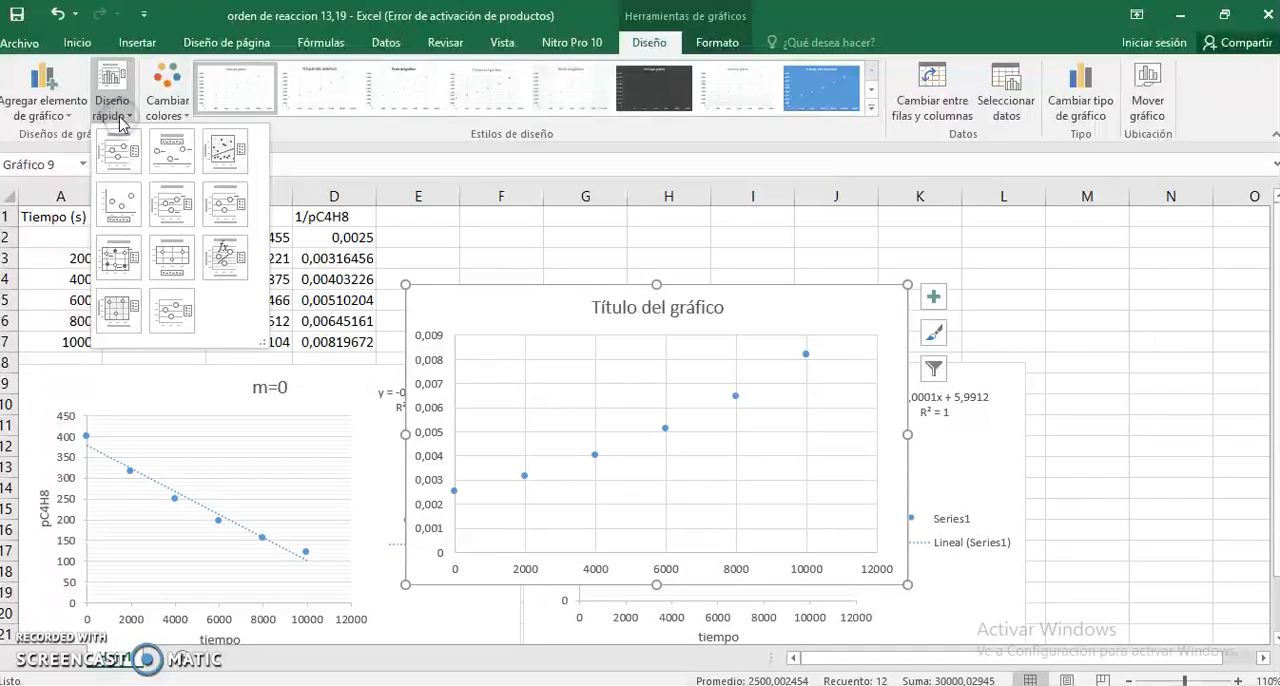
click(212, 258)
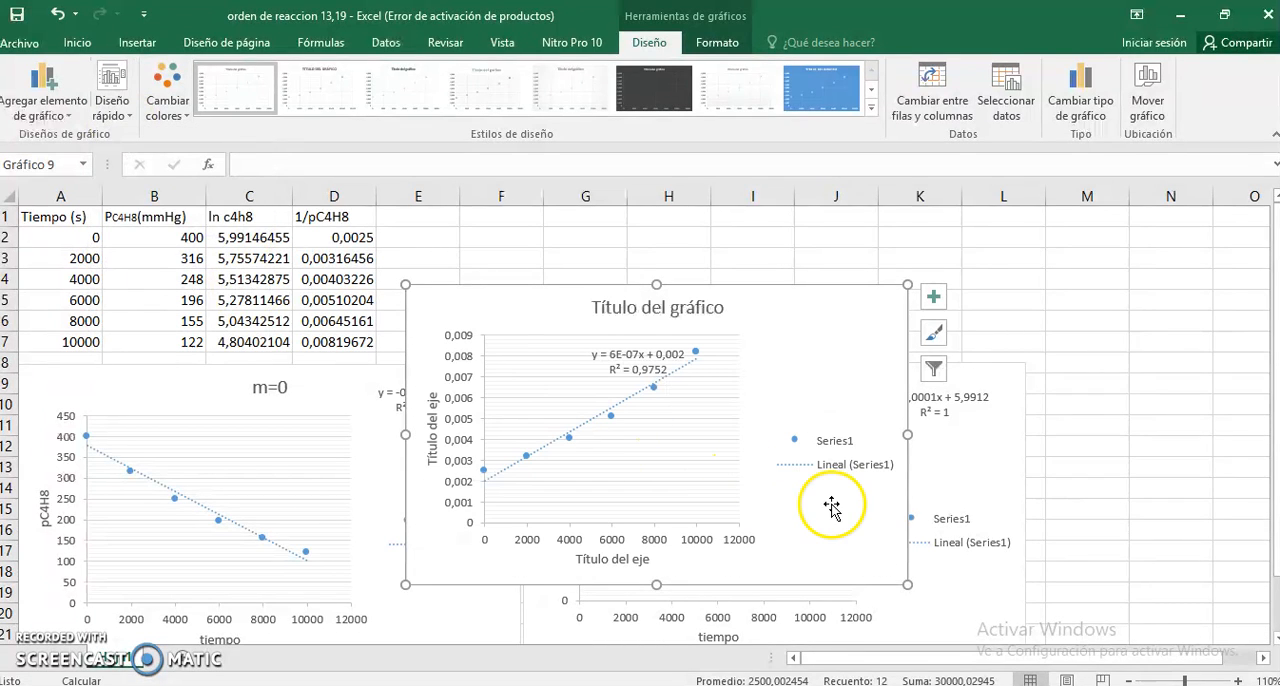
click(640, 358)
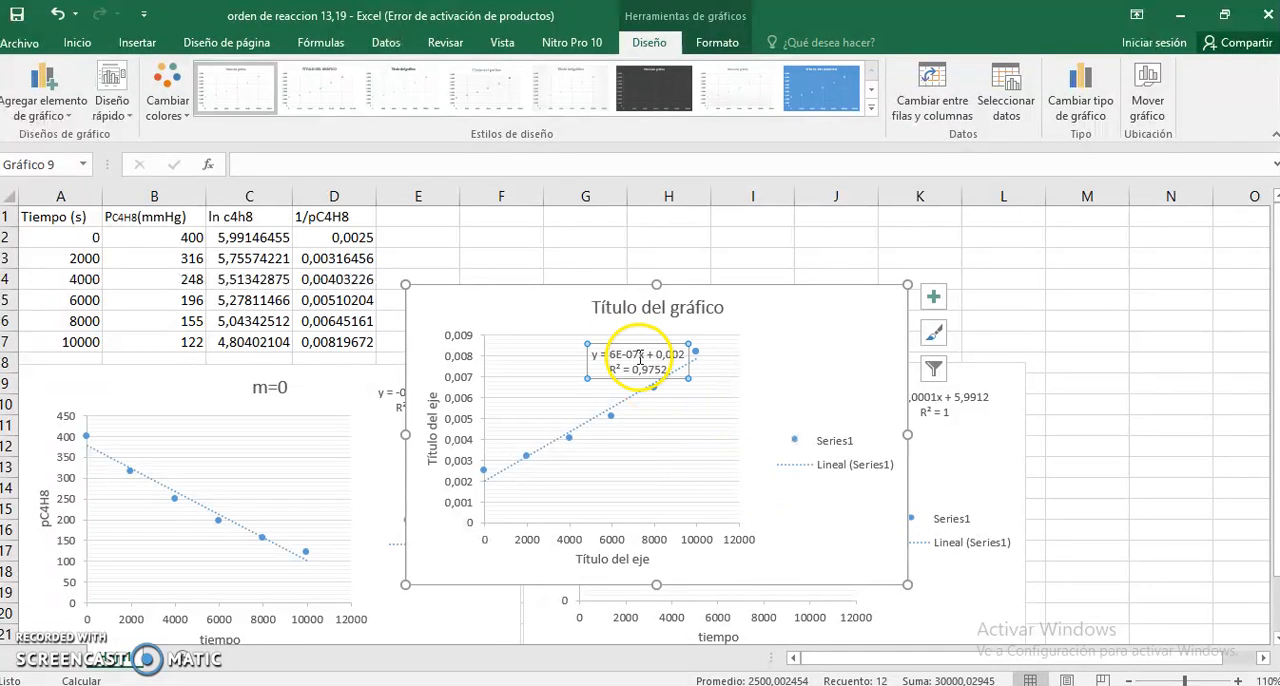
drag(640, 358, 761, 320)
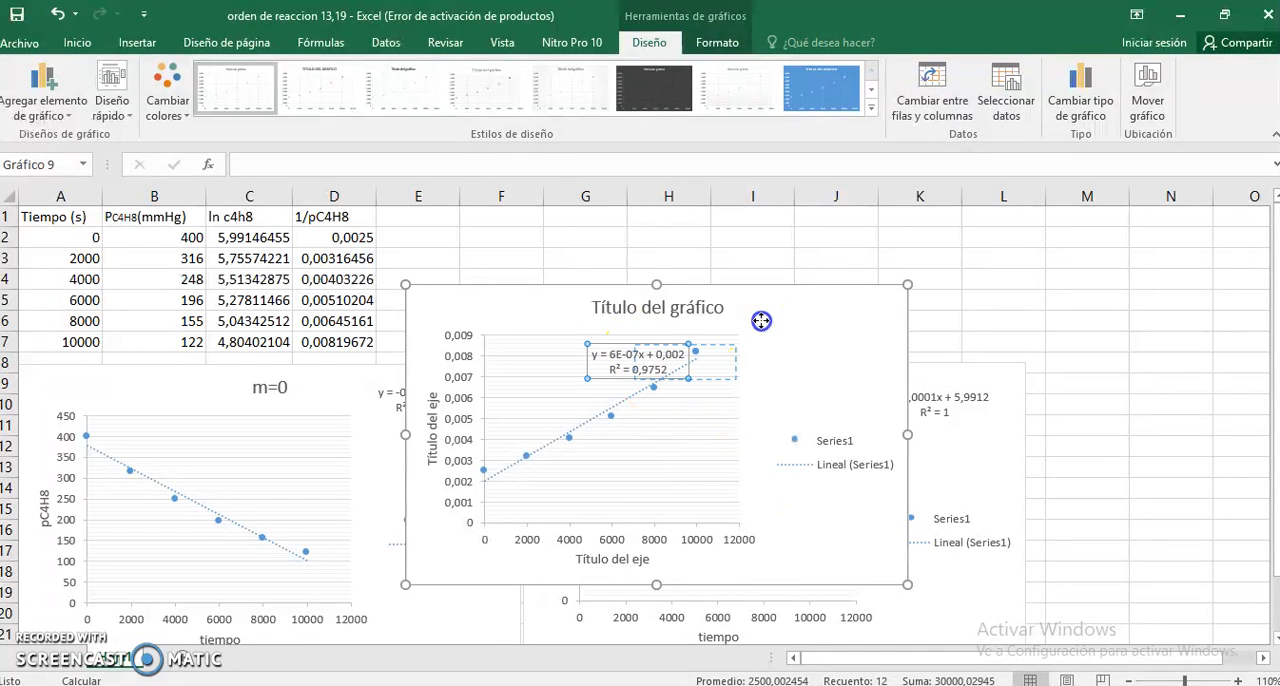
drag(844, 313, 821, 330)
- Delete the 1/pC4H8 chart and the m=0 chart, and move the m=1 chart directly below the data table
drag(732, 288, 913, 441)
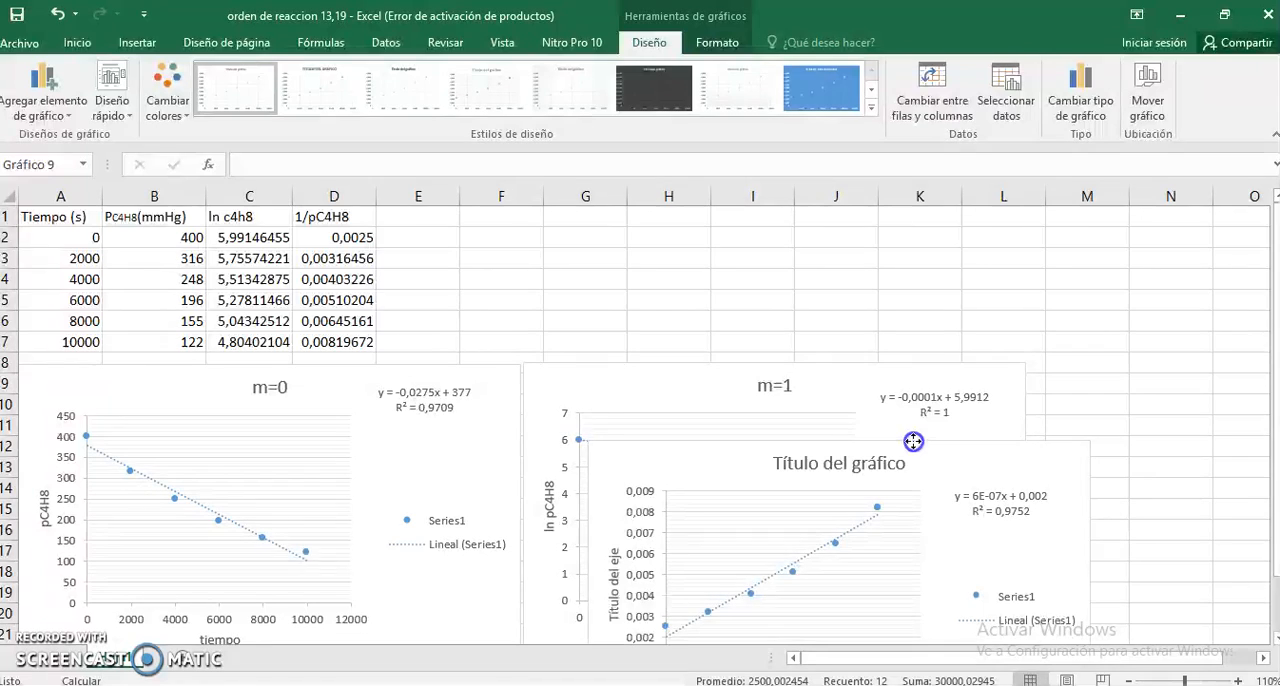
drag(913, 441, 866, 270)
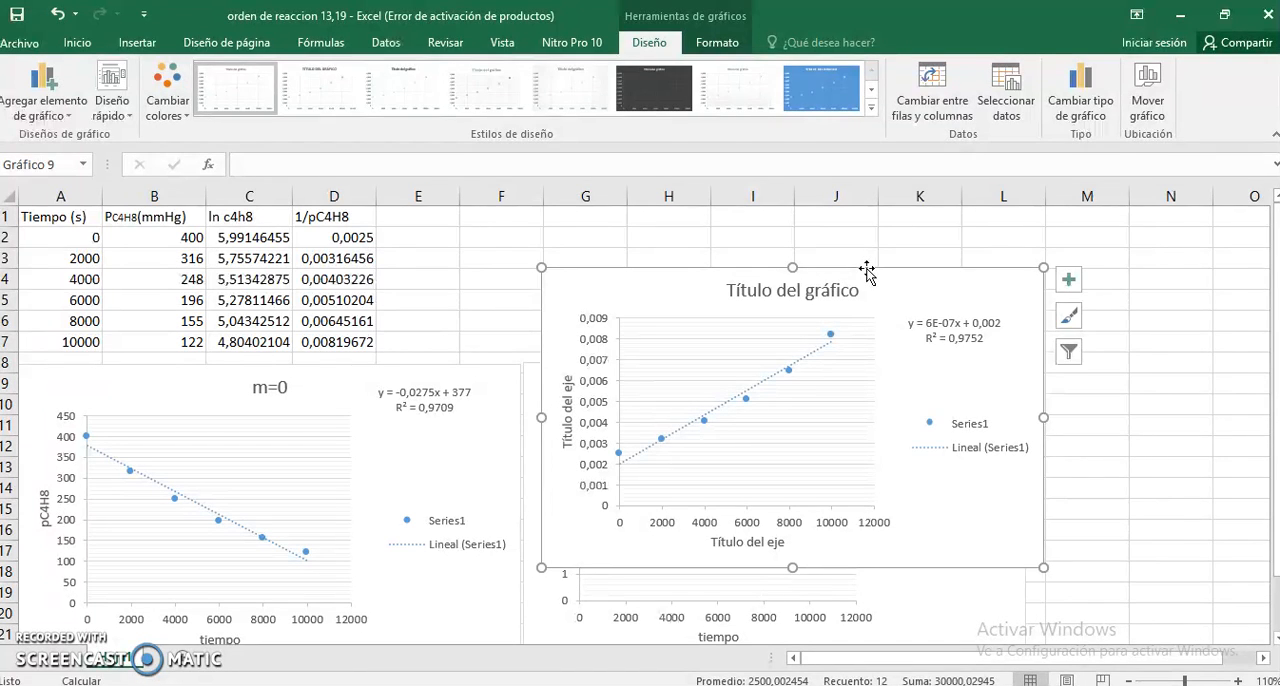
key(Delete)
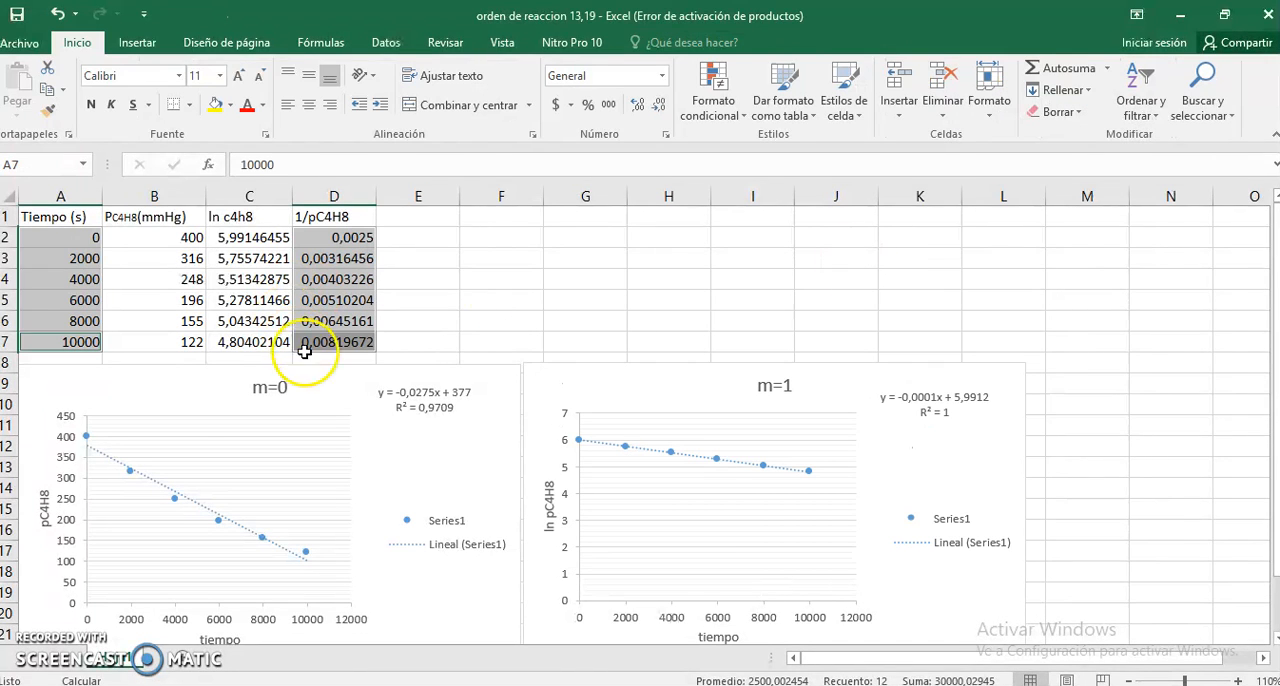
click(326, 405)
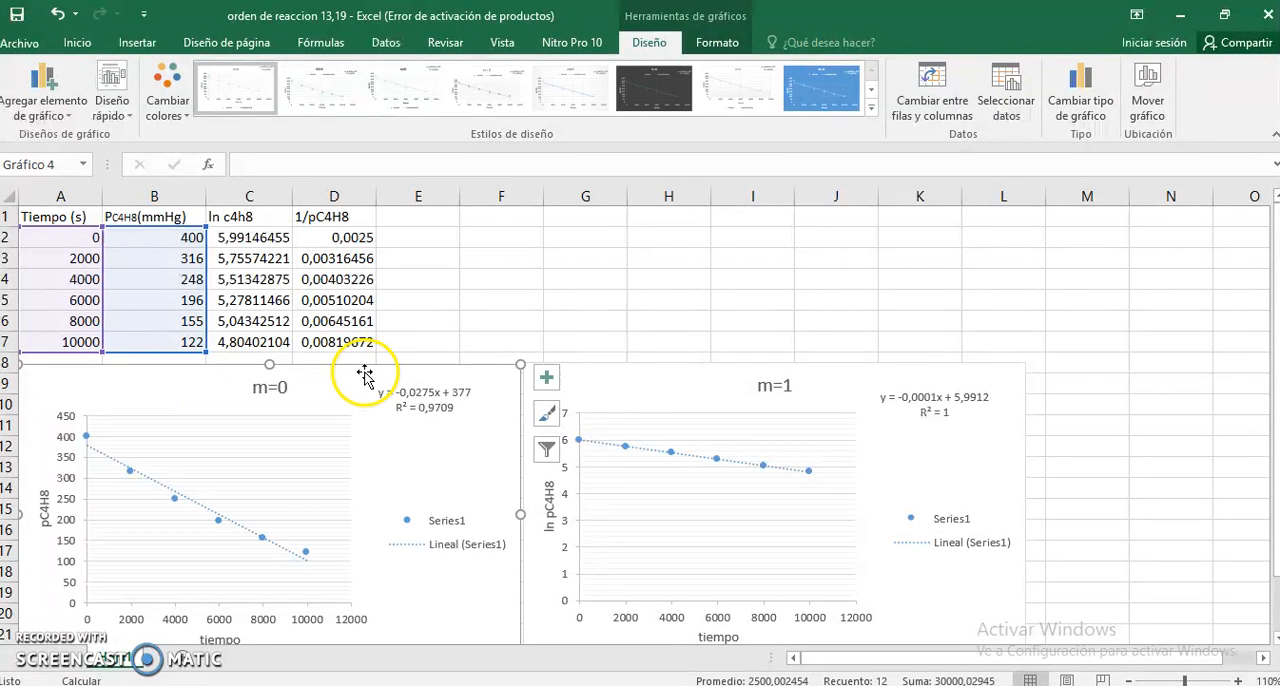
key(Delete)
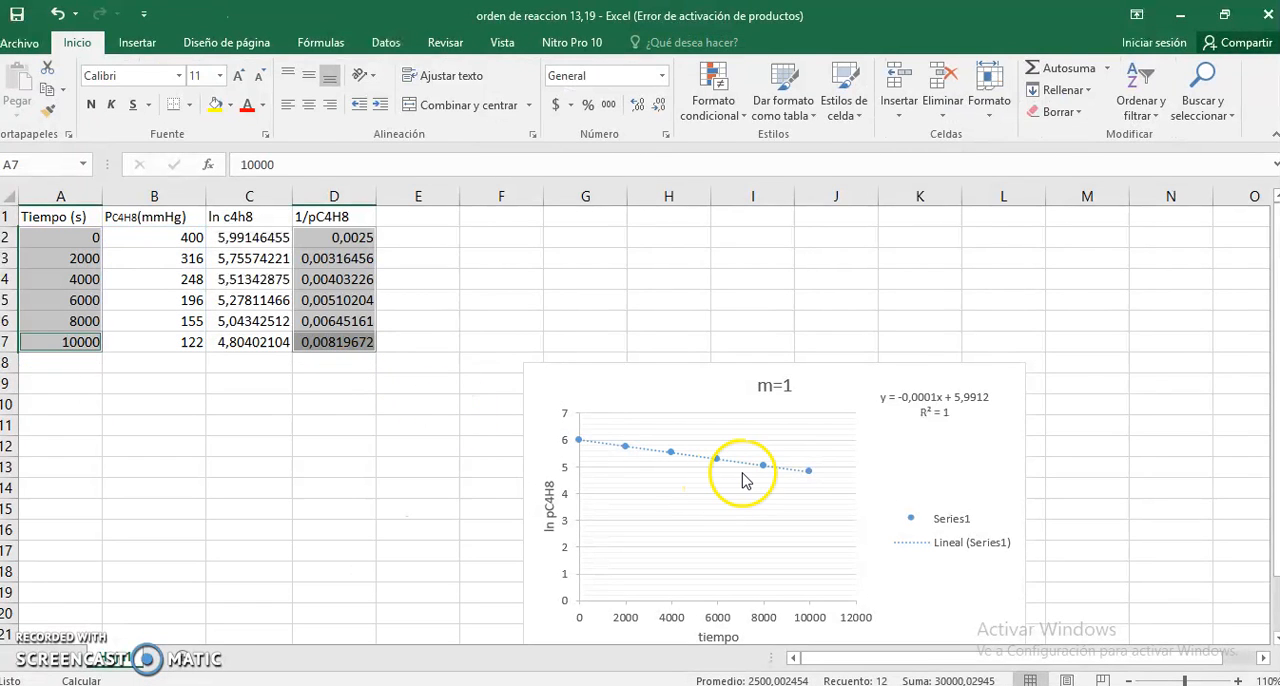
click(745, 481)
drag(815, 365, 310, 364)
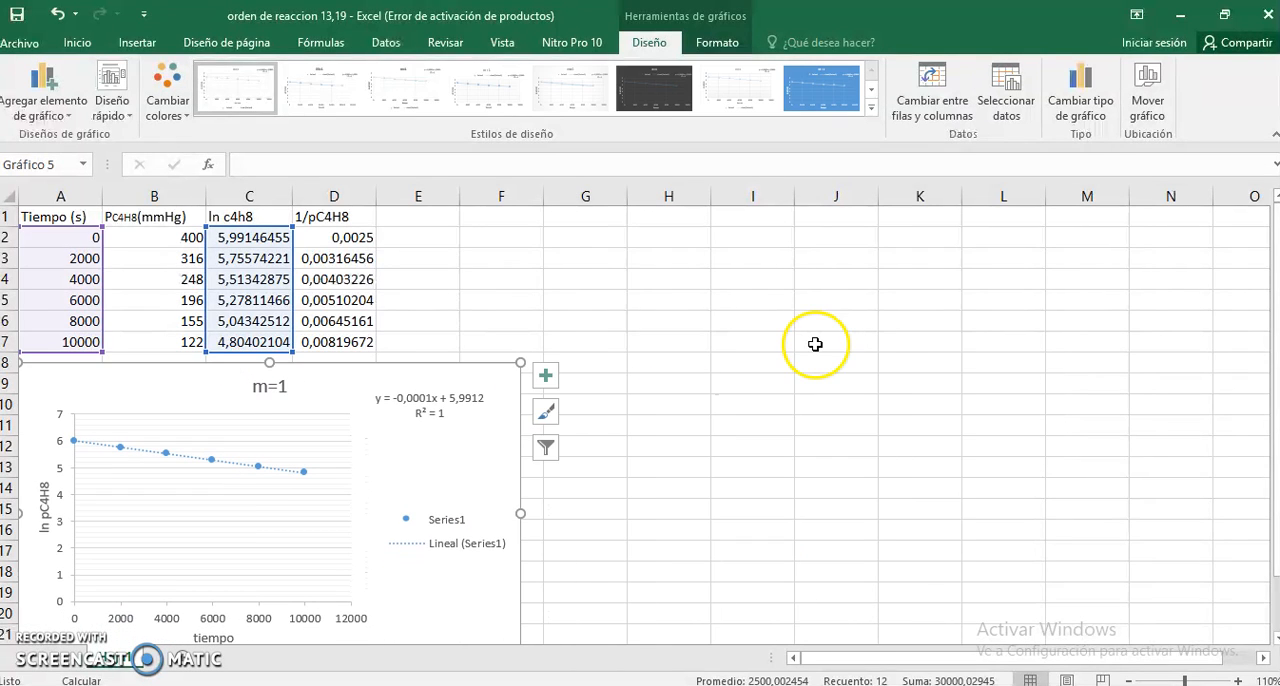
- Consult the kinetics summary table image in Photos for how k is obtained from the slope, and return to the Excel workbook
scroll(800, 355, down, 1)
scroll(700, 320, down, 1)
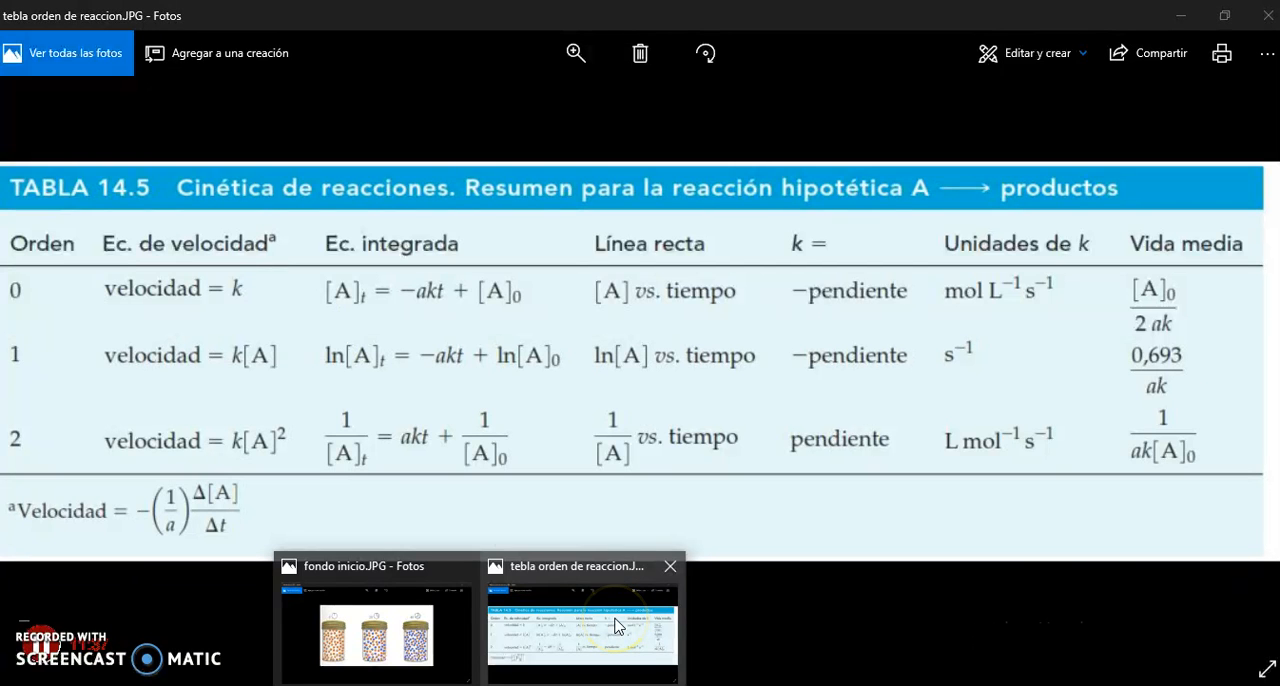
click(615, 622)
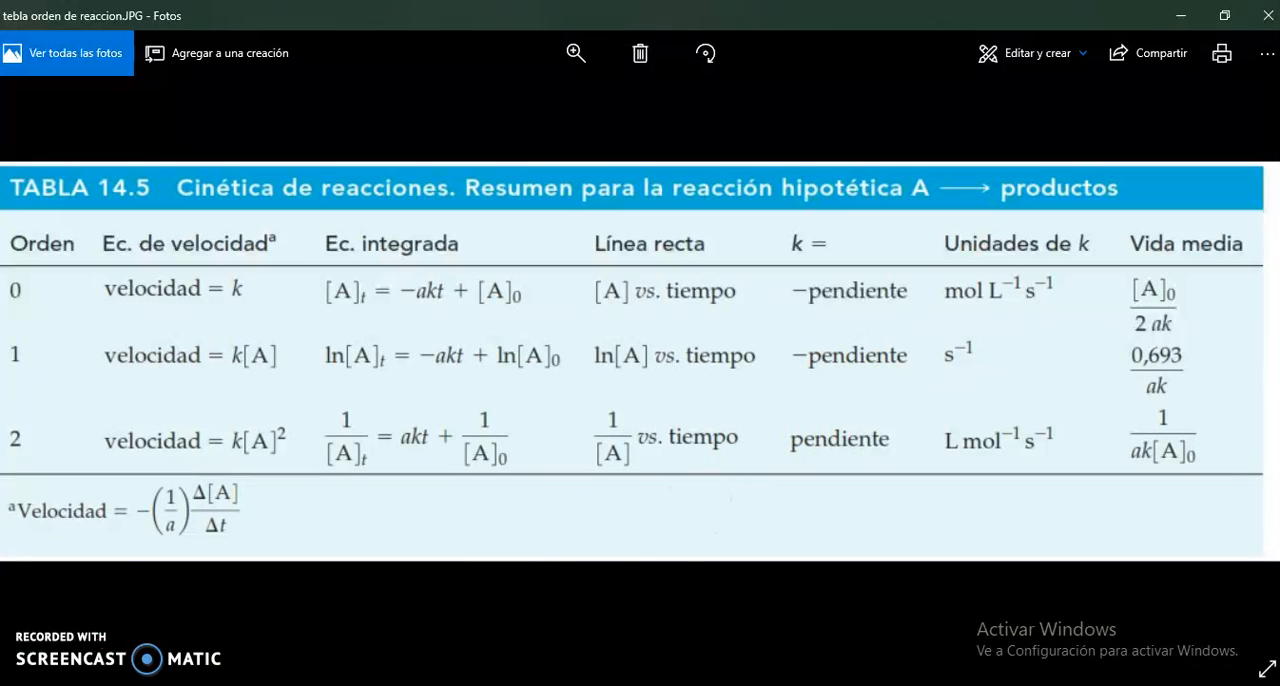
click(386, 683)
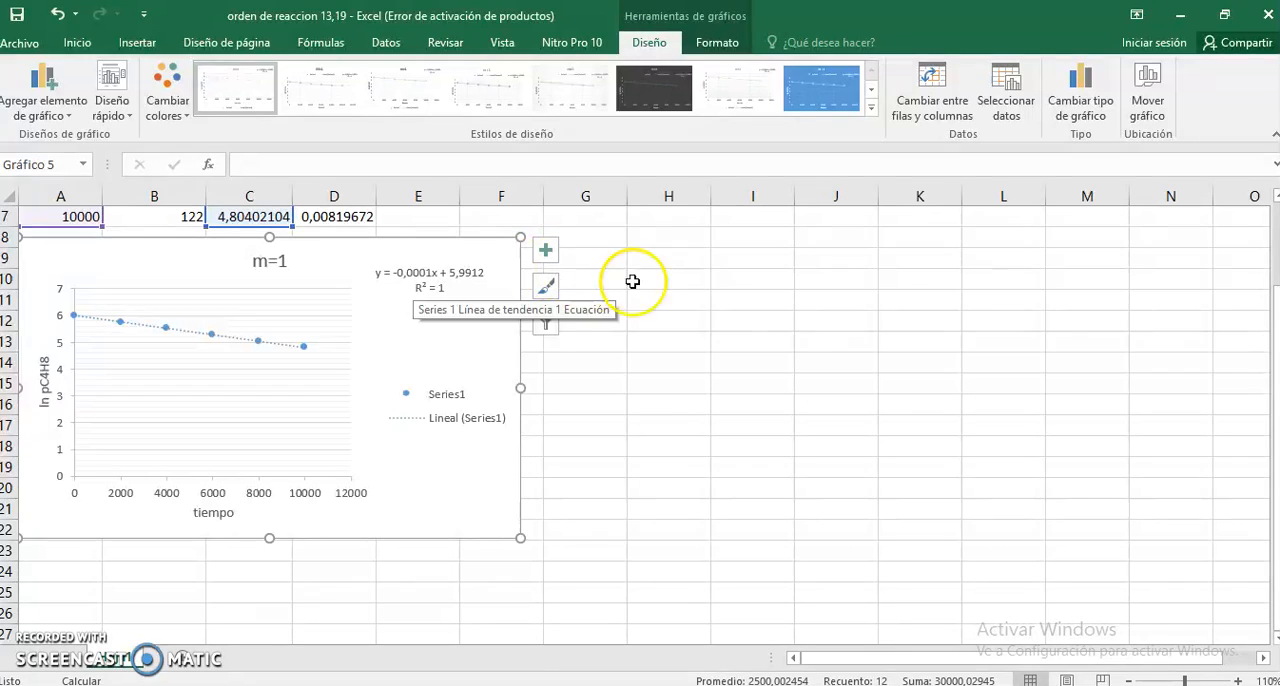
- Enter the formula =-(-0,0001) in cell H10 for the rate constant and label it "K=" in G10
click(691, 281)
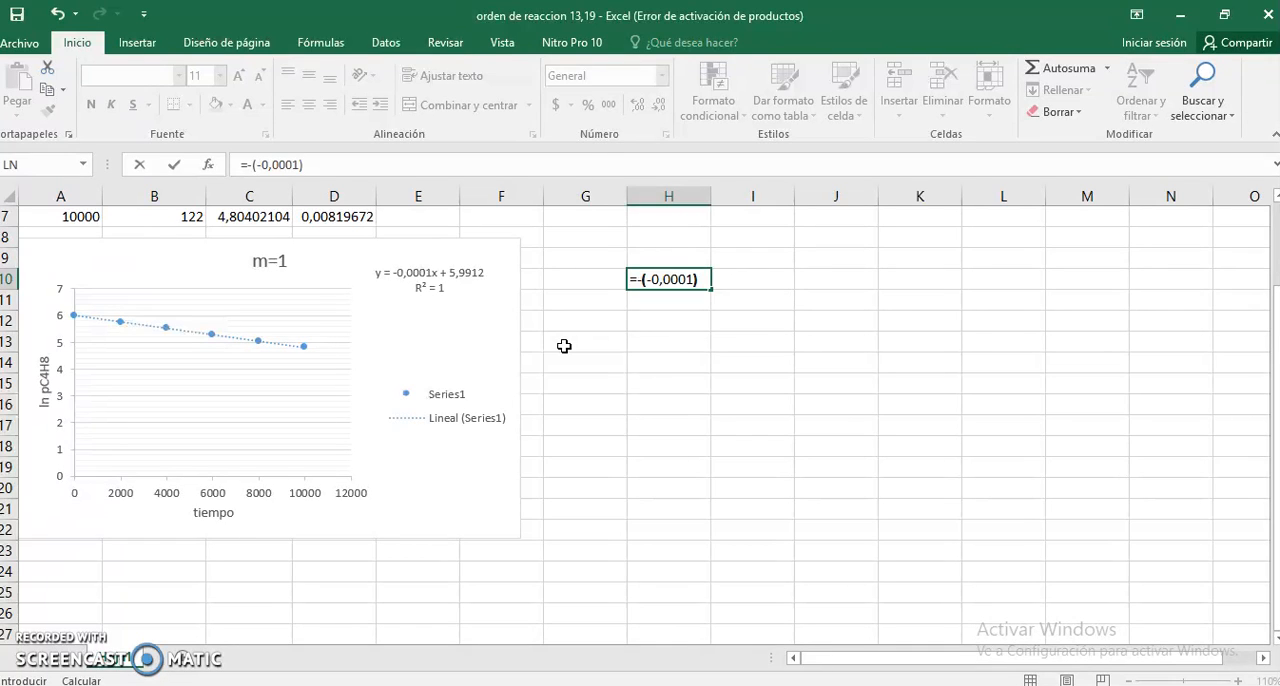
key(Return)
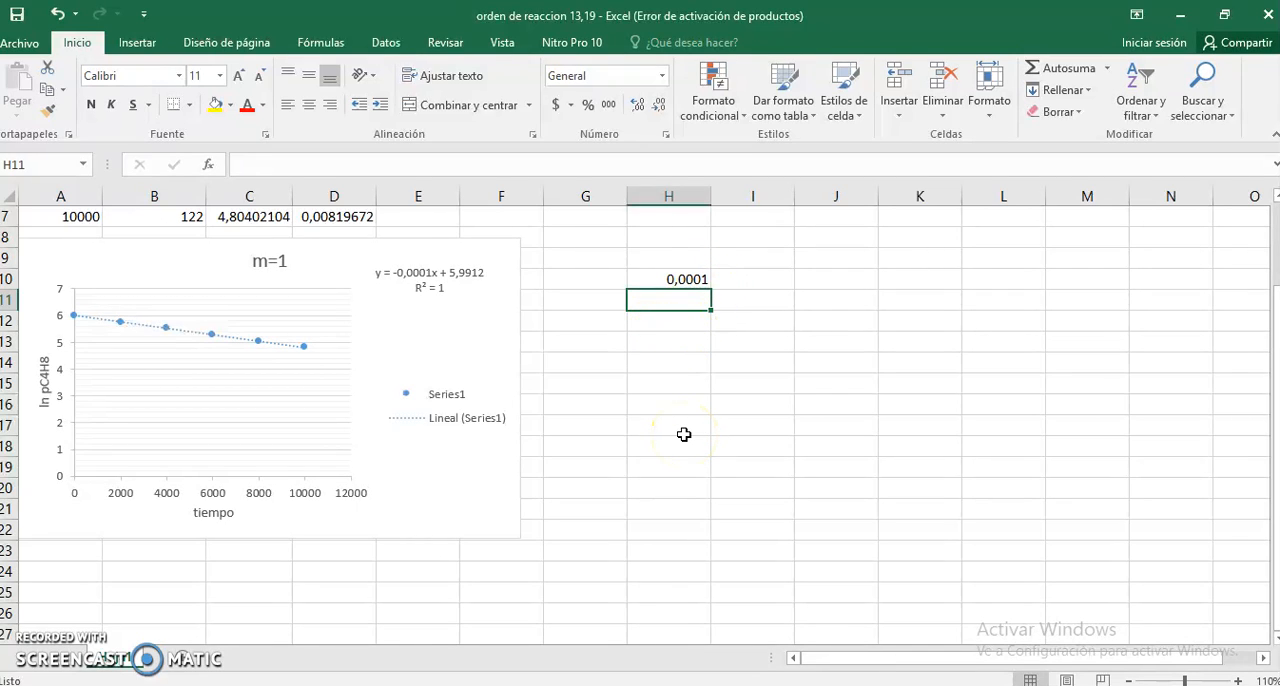
click(615, 273)
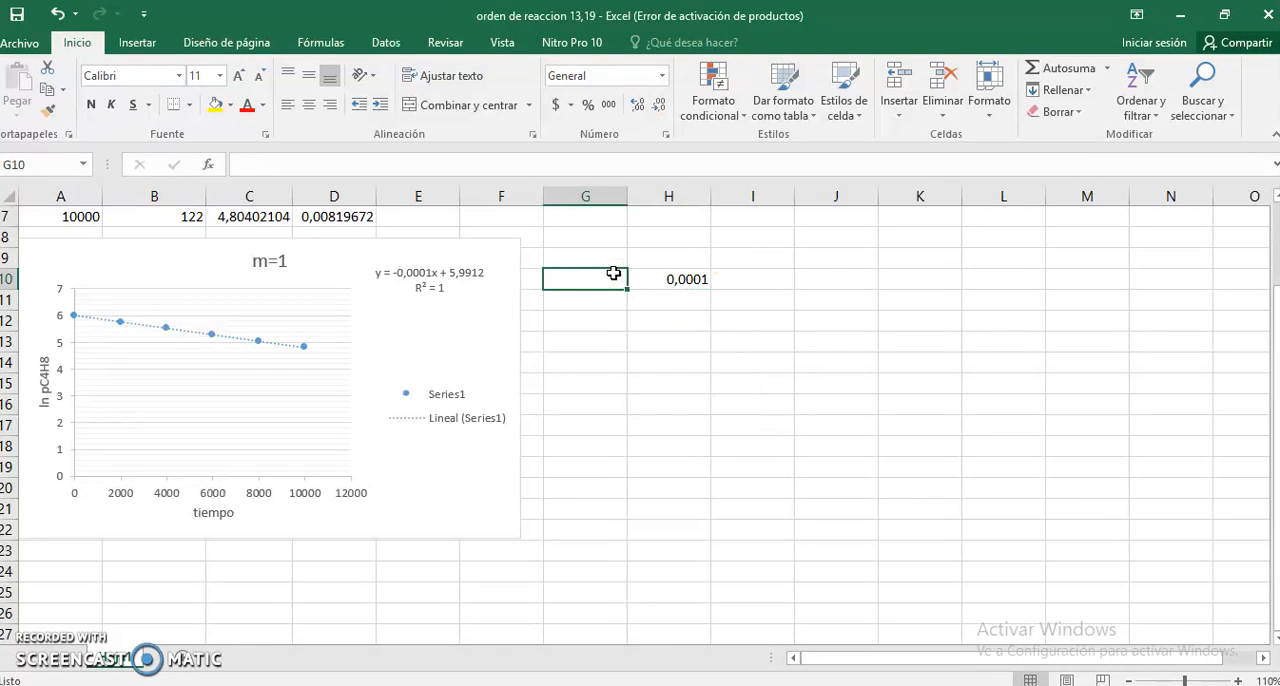
text(K)
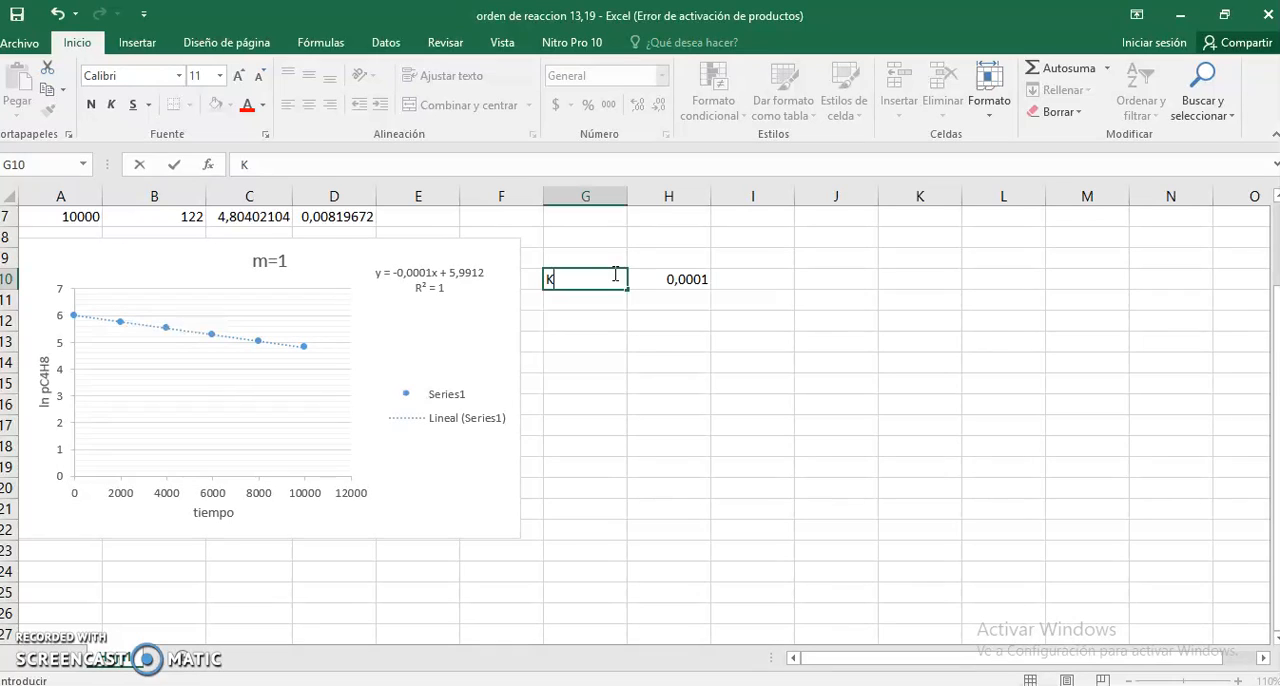
text(=)
click(830, 386)
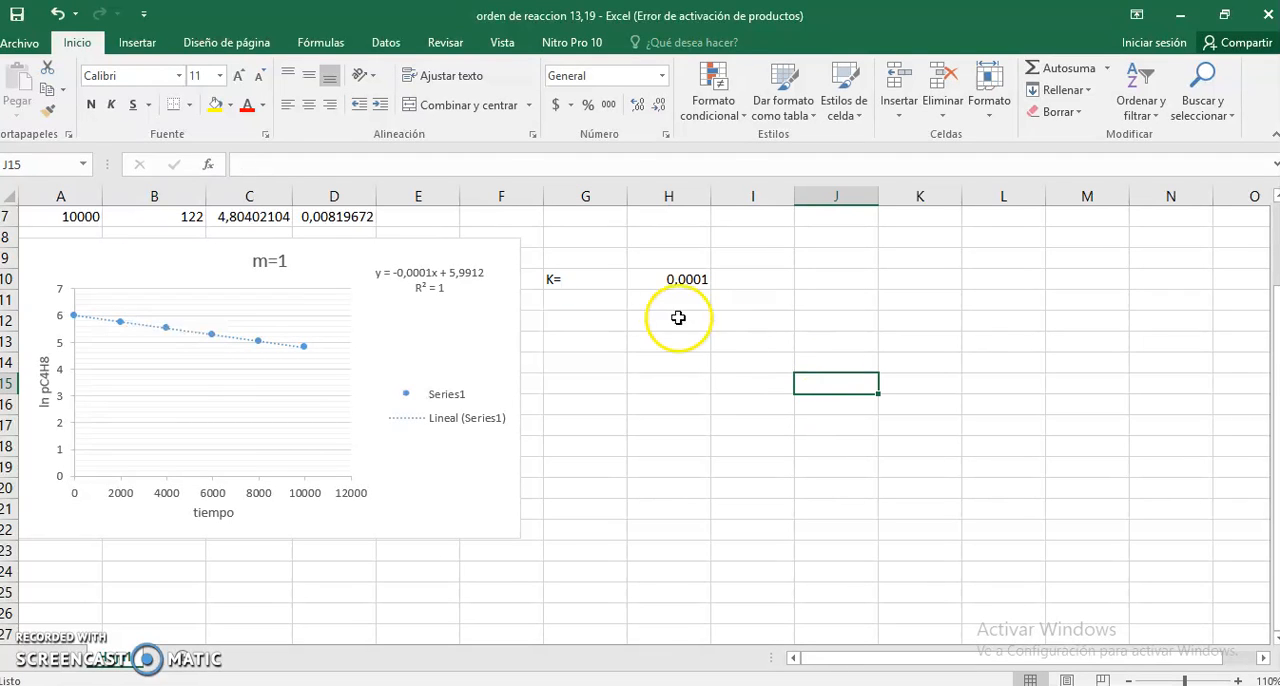
click(680, 279)
click(770, 329)
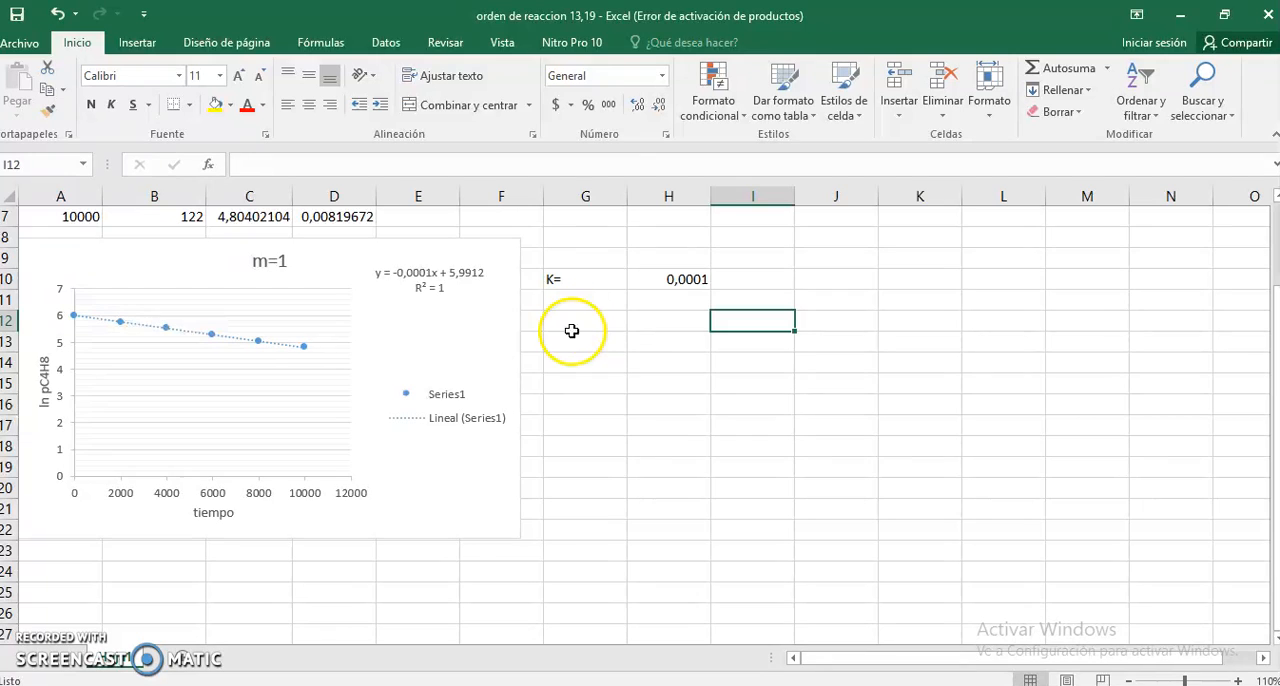
click(615, 375)
scroll(615, 377, up, 2)
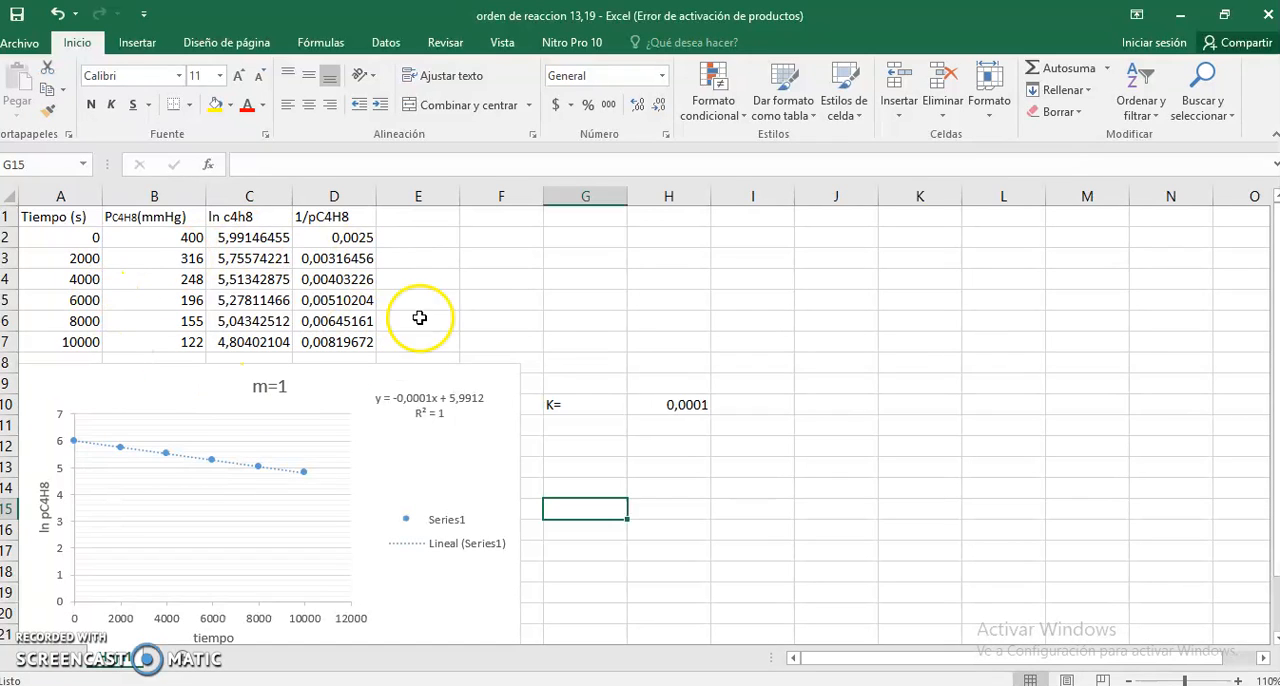
scroll(910, 314, down, 2)
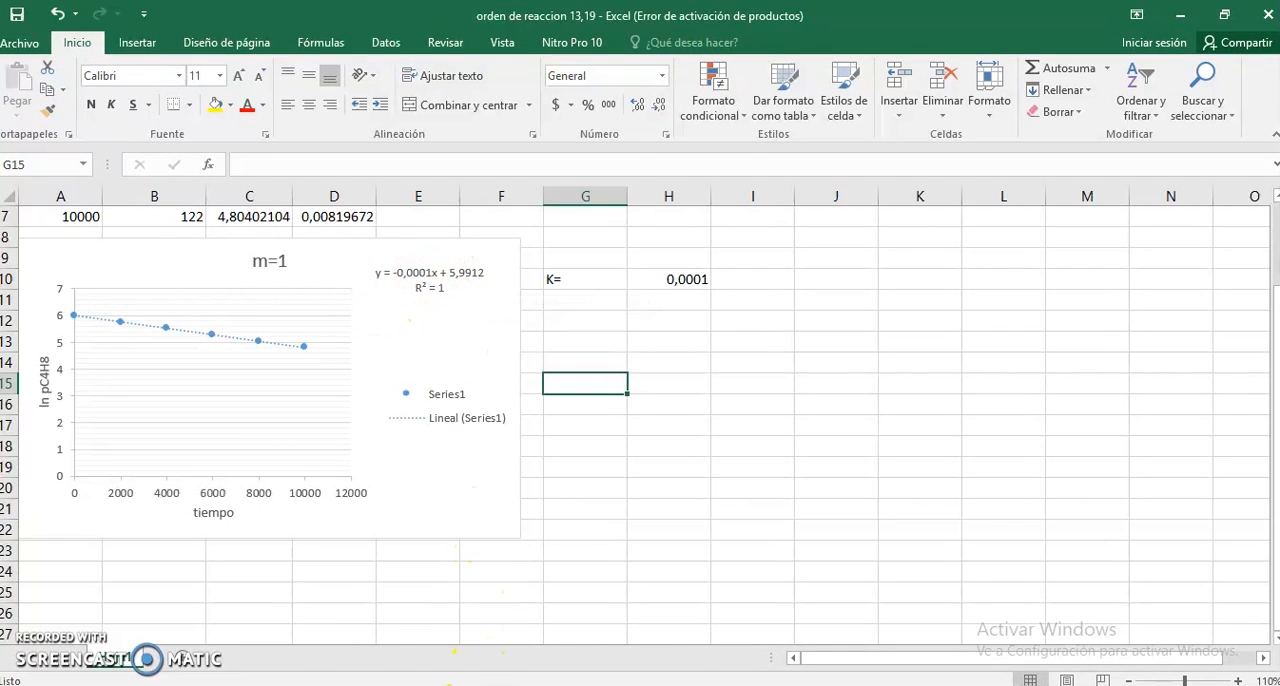
- Review the reaction-order summary table in Photos once more and switch back to the Excel workbook
click(575, 648)
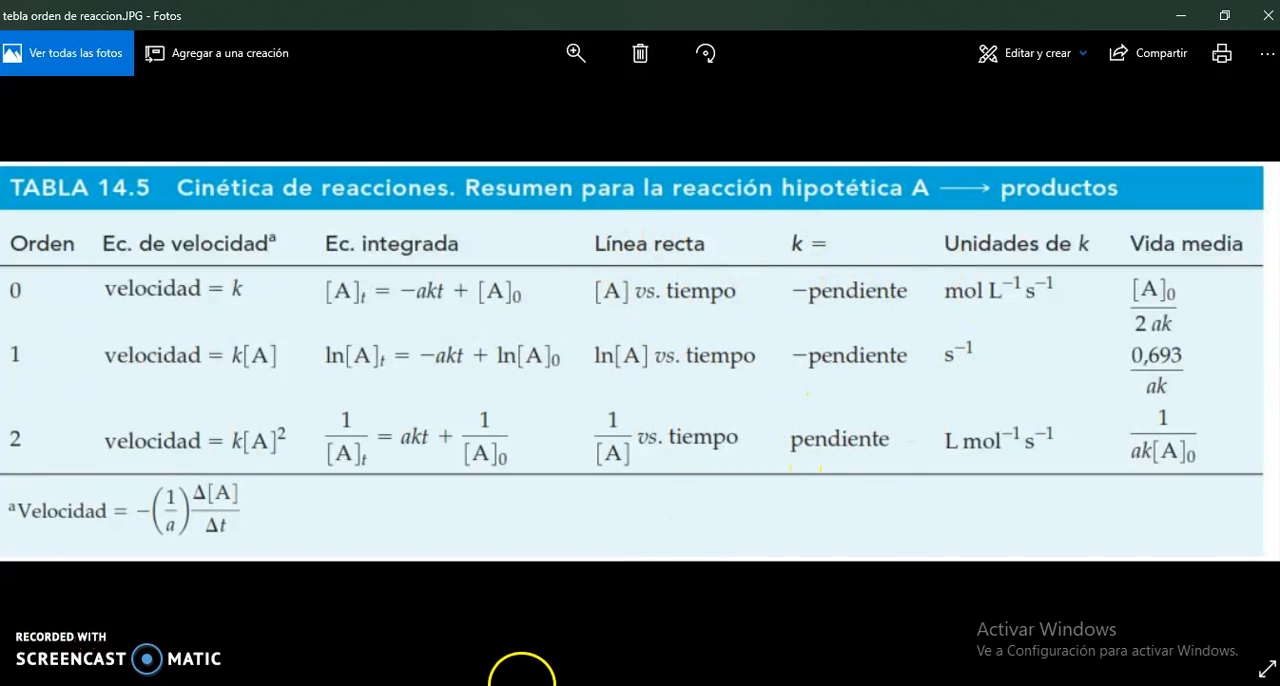
mouse_move(480, 685)
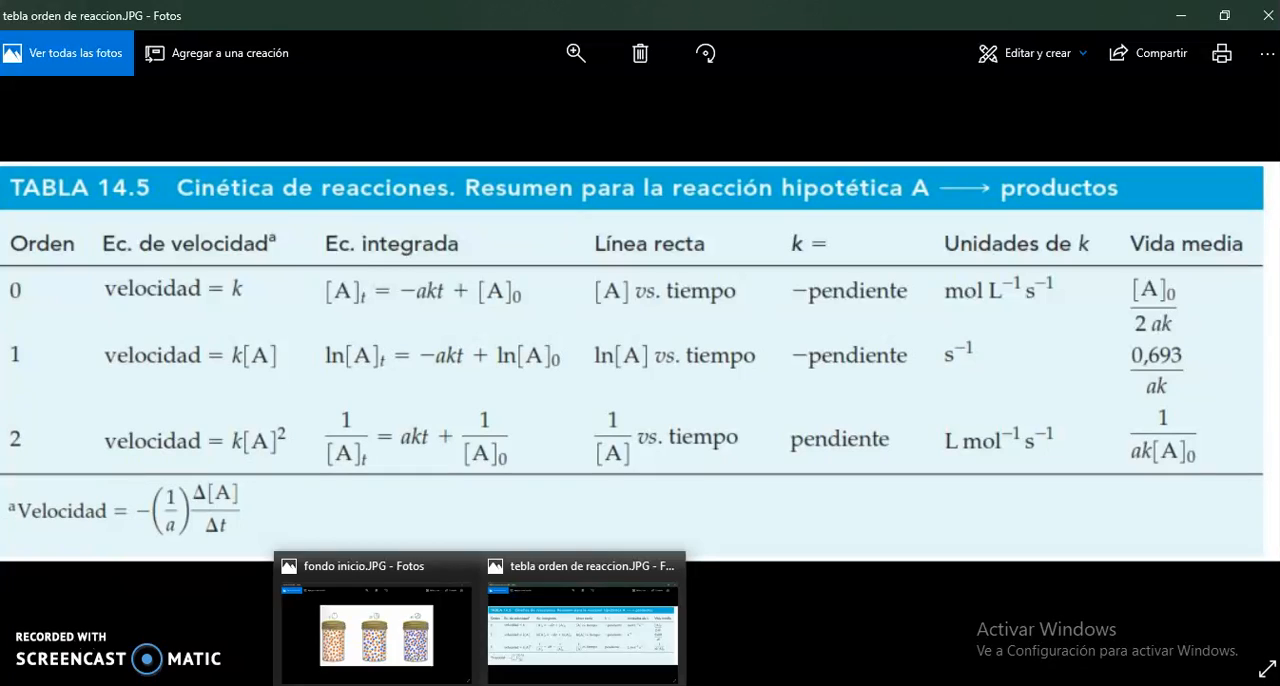
mouse_move(387, 685)
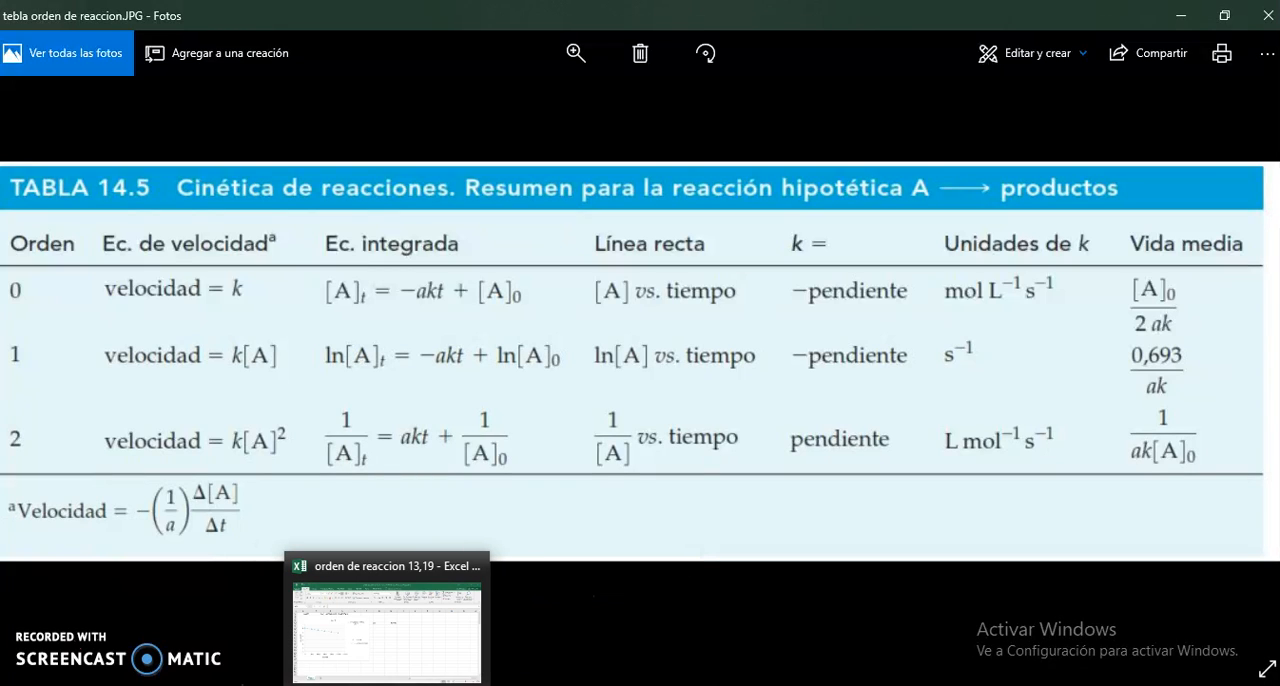
click(387, 620)
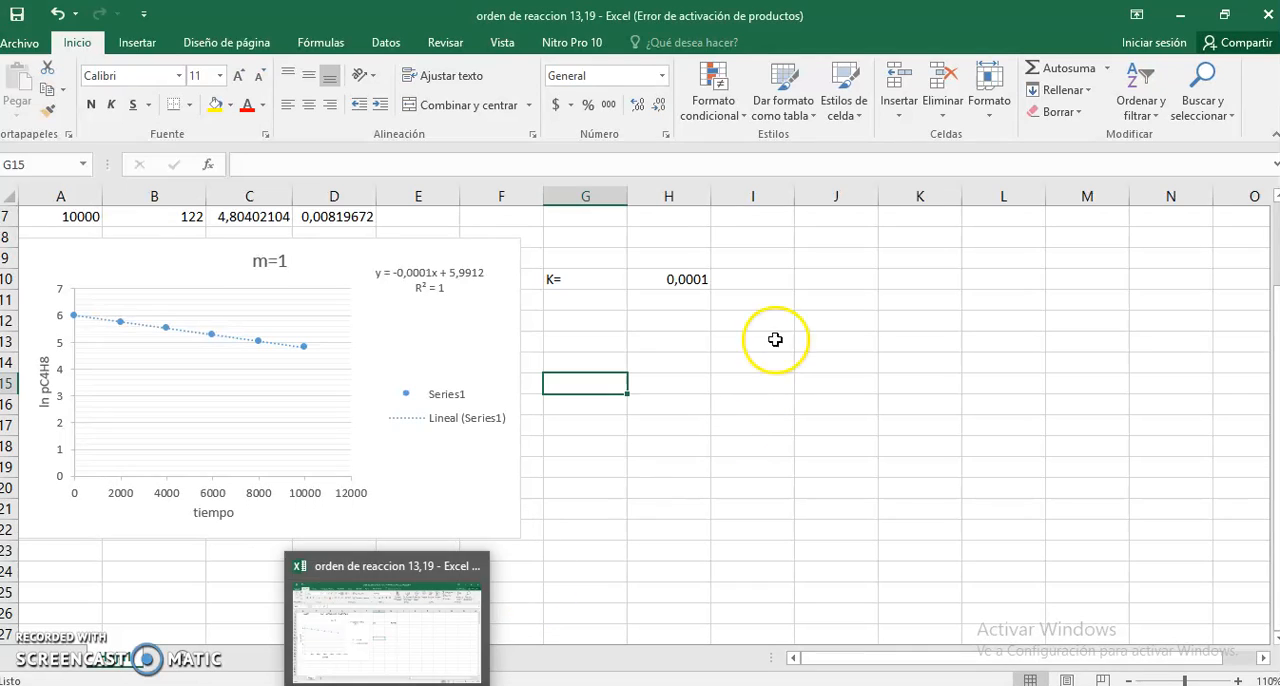